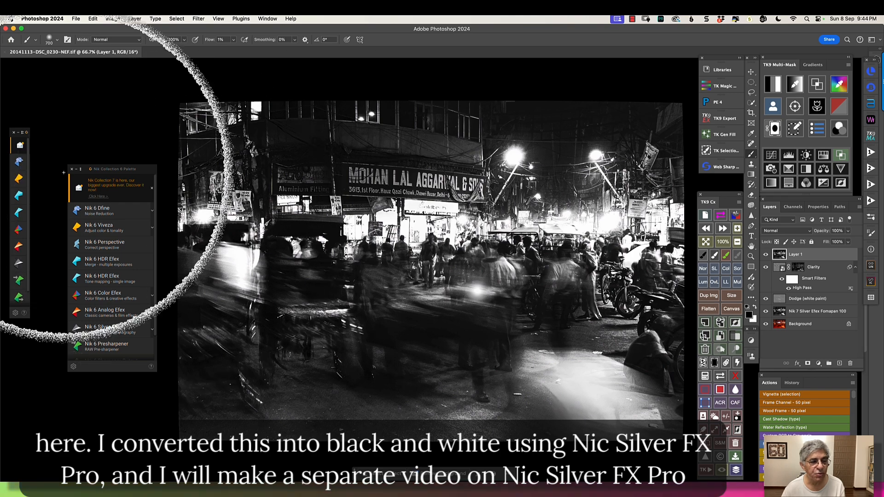
Close the floating Nik Collection palette and the black-and-white image, and open 20141113-DSC_0235-NEF.tif from the recent files
{"action": "left_click", "coordinate": [72, 169]}
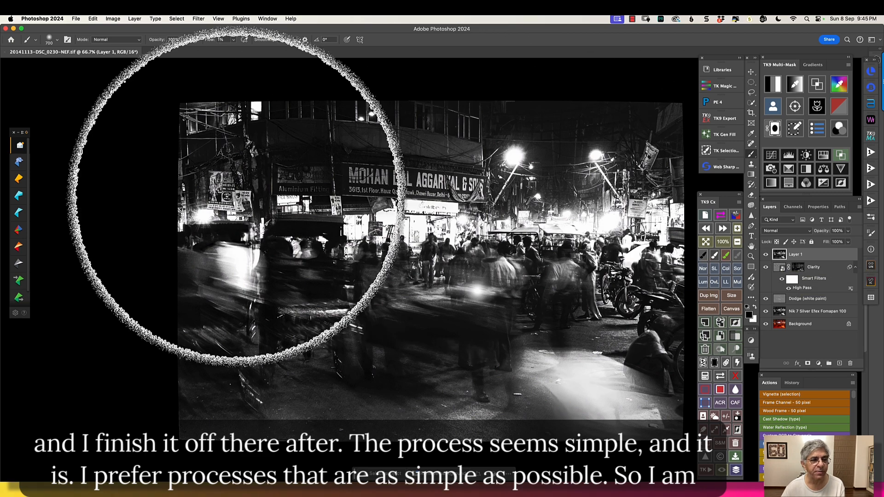
{"action": "left_click", "coordinate": [6, 54]}
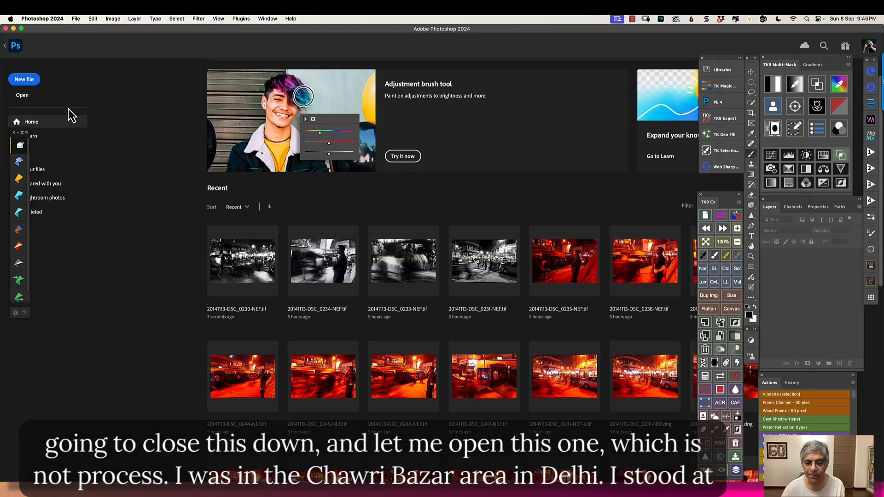
{"action": "left_click", "coordinate": [570, 268]}
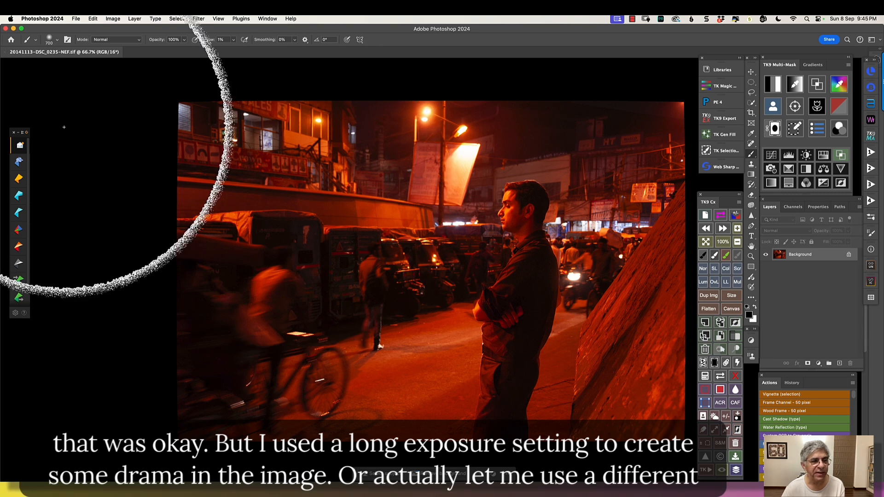
Close the current photo and open 20141113-DSC_0245-NEF.tif from the recent files instead
{"action": "left_click", "coordinate": [5, 52]}
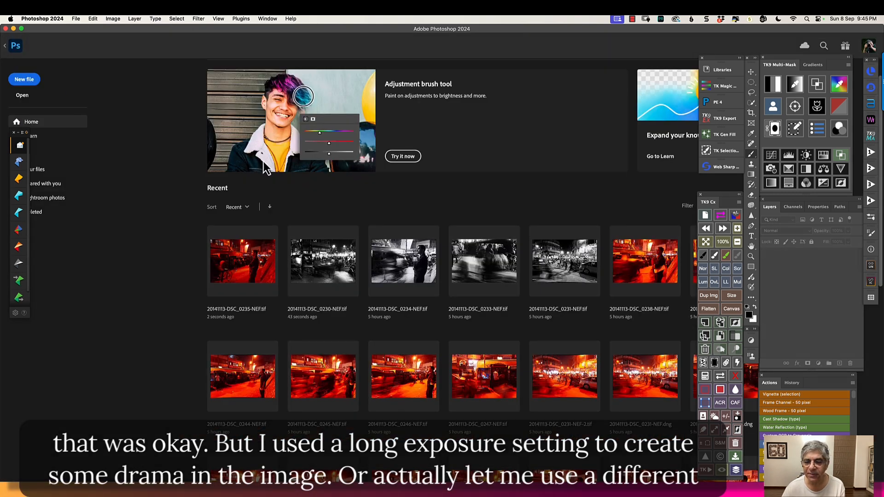
{"action": "left_click", "coordinate": [319, 381]}
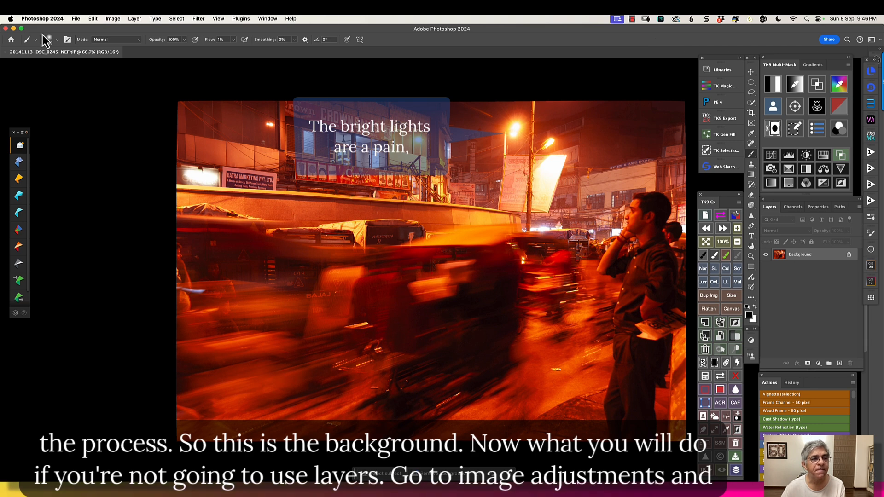
Apply a Curves adjustment directly to the Background, slightly darkening the shadows and raising the highlights for more contrast
{"action": "left_click", "coordinate": [112, 19]}
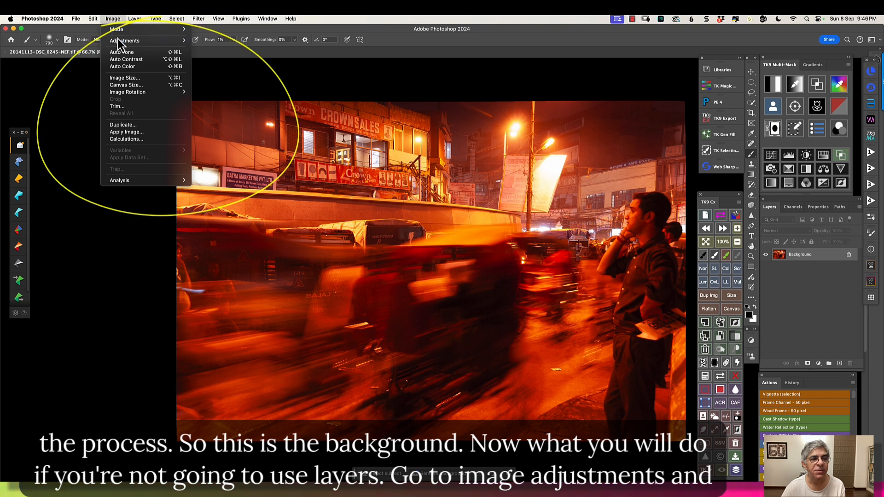
{"action": "mouse_move", "coordinate": [122, 43]}
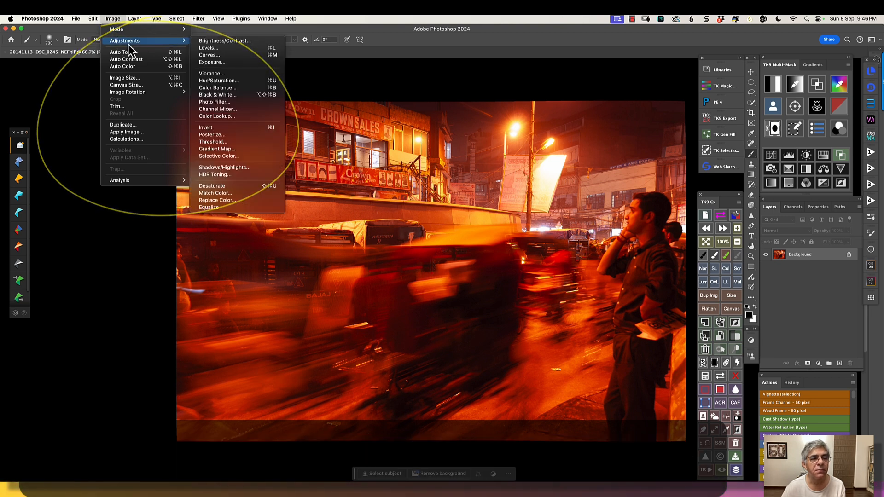
{"action": "left_click", "coordinate": [224, 56]}
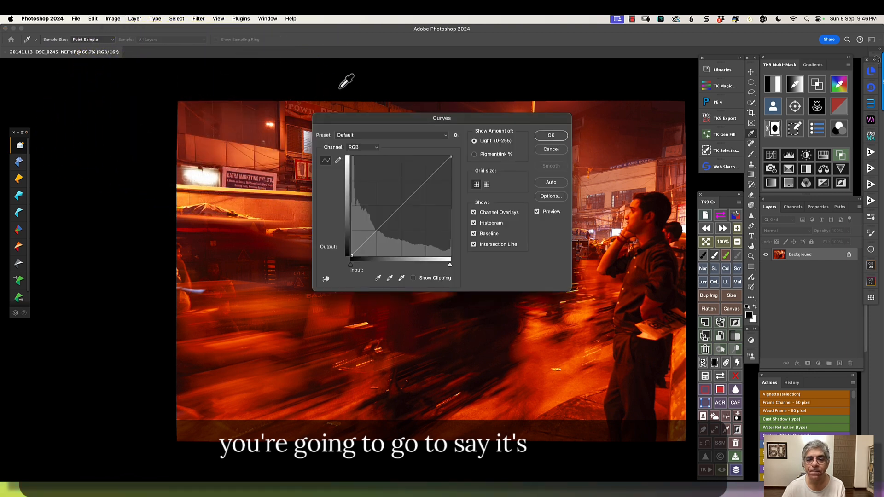
{"action": "left_click_drag", "start_coordinate": [376, 234], "coordinate": [380, 238]}
{"action": "left_click_drag", "start_coordinate": [425, 192], "coordinate": [425, 171]}
{"action": "left_click", "coordinate": [549, 136]}
{"action": "key", "text": "b"}
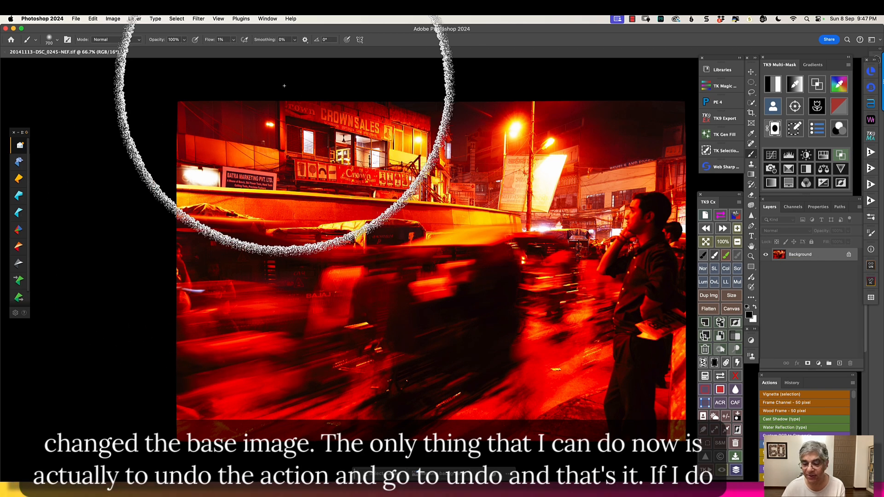
Undo the Curves adjustment made on the Background
{"action": "left_click", "coordinate": [92, 19]}
{"action": "left_click", "coordinate": [99, 30]}
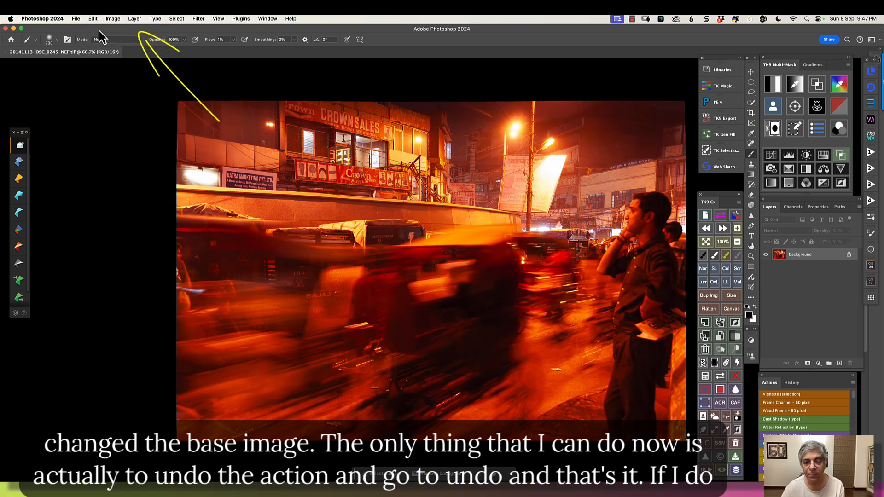
Darken the Background directly with a Levels adjustment, setting the midtone input level to 0.66
{"action": "left_click", "coordinate": [112, 19]}
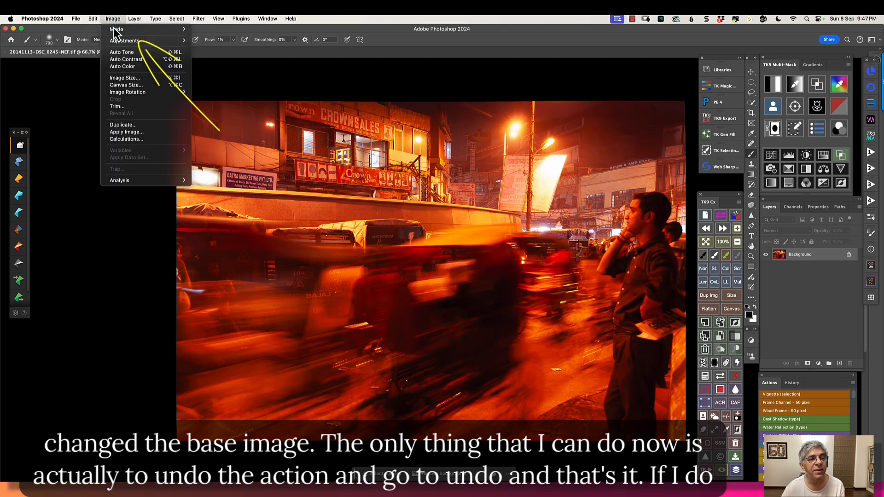
{"action": "mouse_move", "coordinate": [118, 40]}
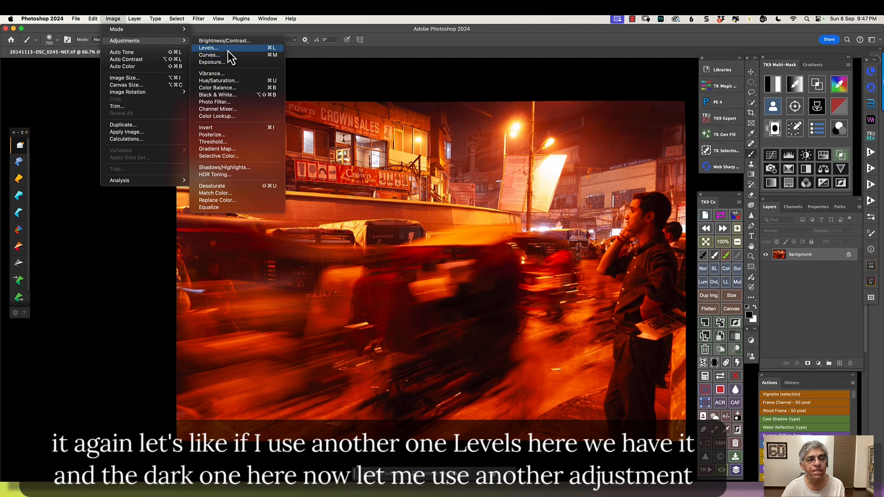
{"action": "left_click", "coordinate": [210, 48]}
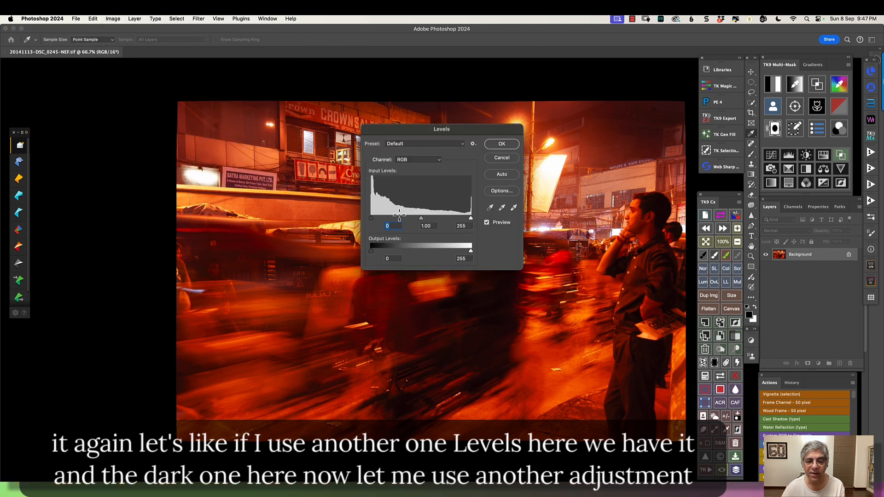
{"action": "left_click_drag", "start_coordinate": [420, 220], "coordinate": [431, 220]}
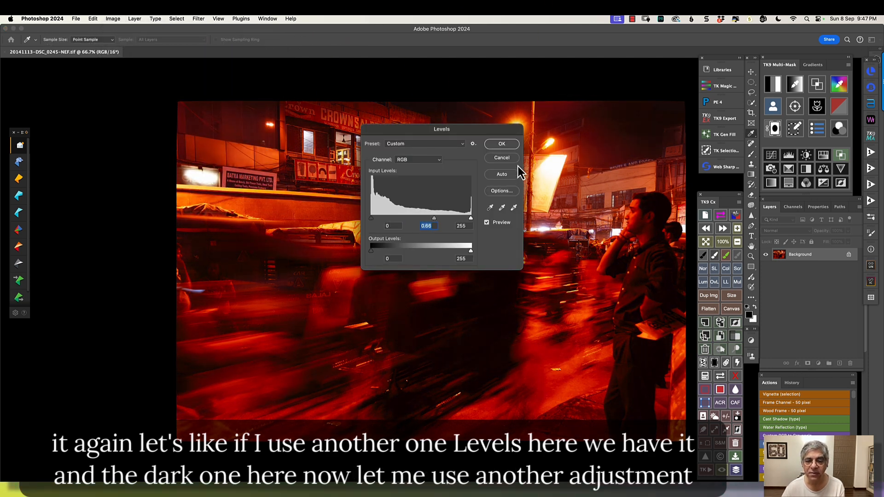
{"action": "left_click", "coordinate": [502, 144]}
{"action": "key", "text": "b"}
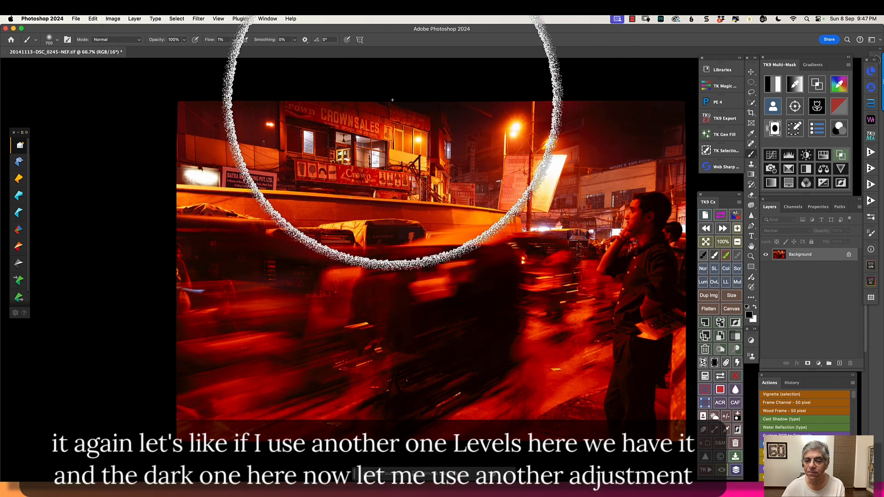
Apply Curves directly to the Background, lifting the shadows from input 24 to output 36 and placing a highlight point at 211 to 208
{"action": "left_click", "coordinate": [113, 19]}
{"action": "mouse_move", "coordinate": [119, 42]}
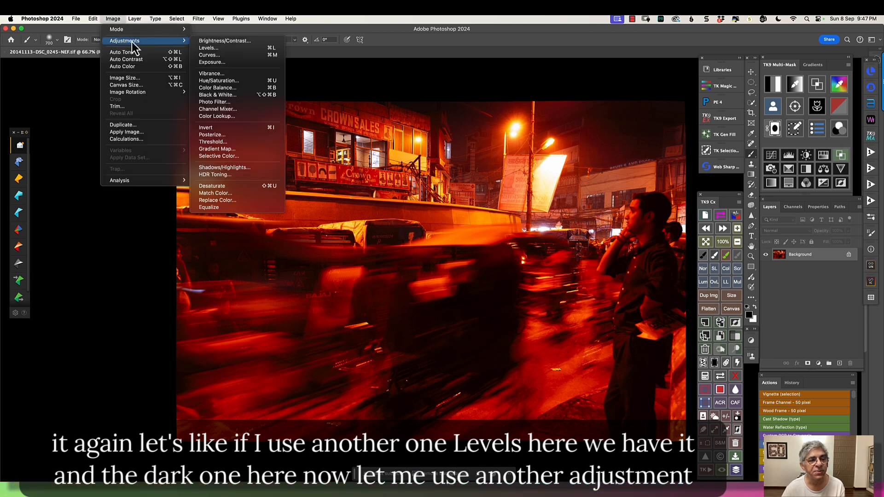
{"action": "left_click", "coordinate": [237, 56]}
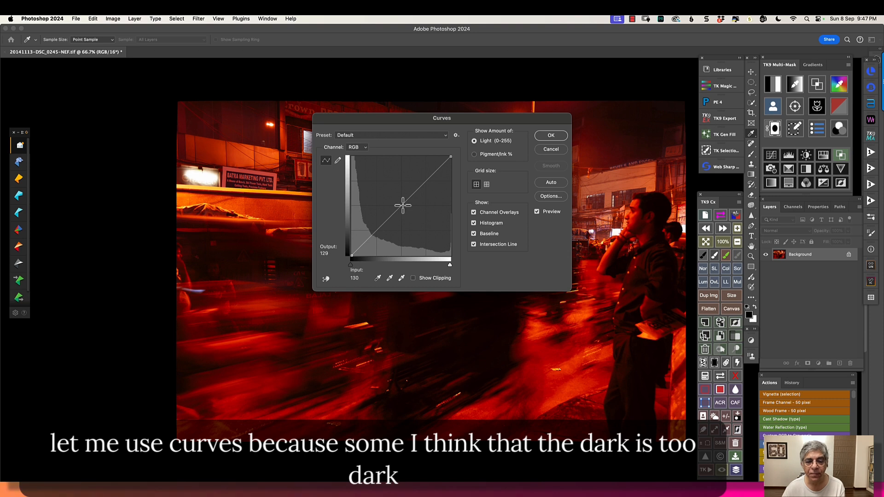
{"action": "left_click_drag", "start_coordinate": [362, 244], "coordinate": [361, 241]}
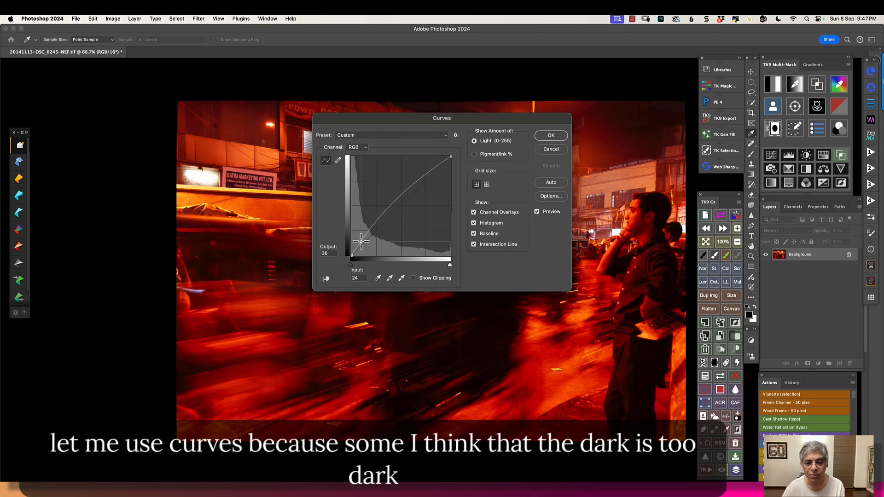
{"action": "left_click_drag", "start_coordinate": [420, 175], "coordinate": [433, 175]}
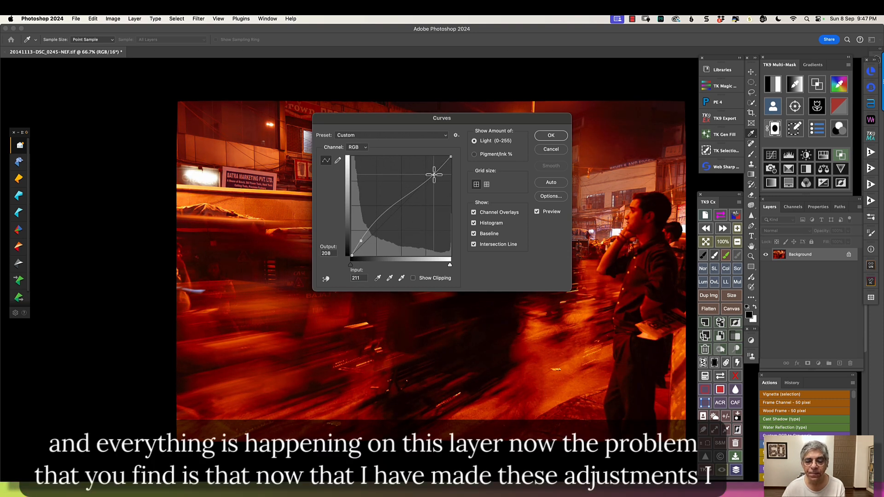
{"action": "left_click", "coordinate": [566, 149]}
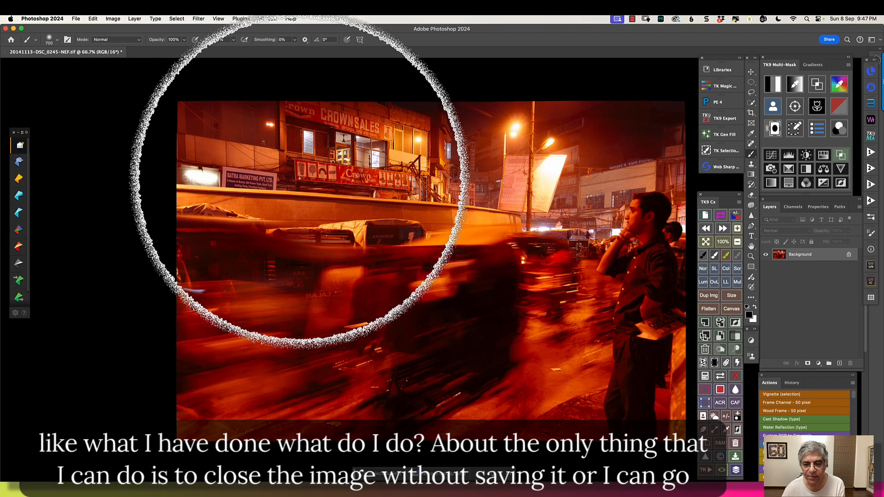
Undo both the Curves and the Levels adjustments on the Background
{"action": "left_click", "coordinate": [91, 18]}
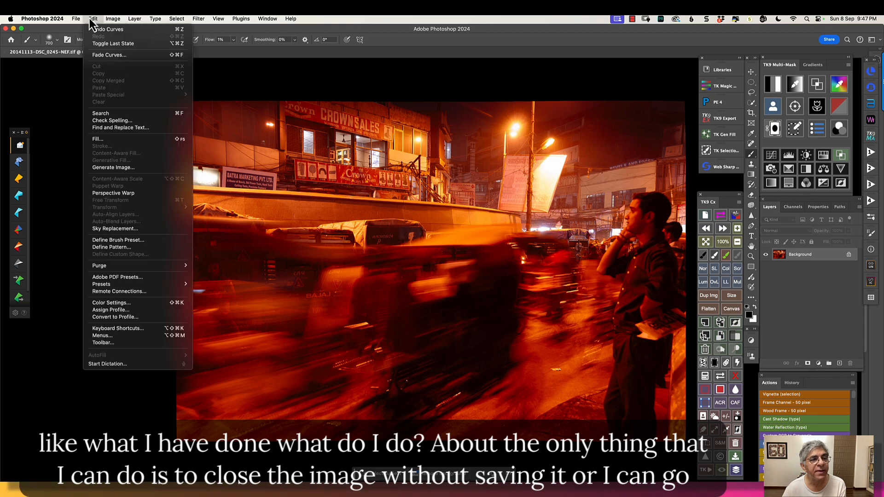
{"action": "left_click", "coordinate": [95, 30]}
{"action": "left_click", "coordinate": [92, 20]}
{"action": "left_click", "coordinate": [97, 30]}
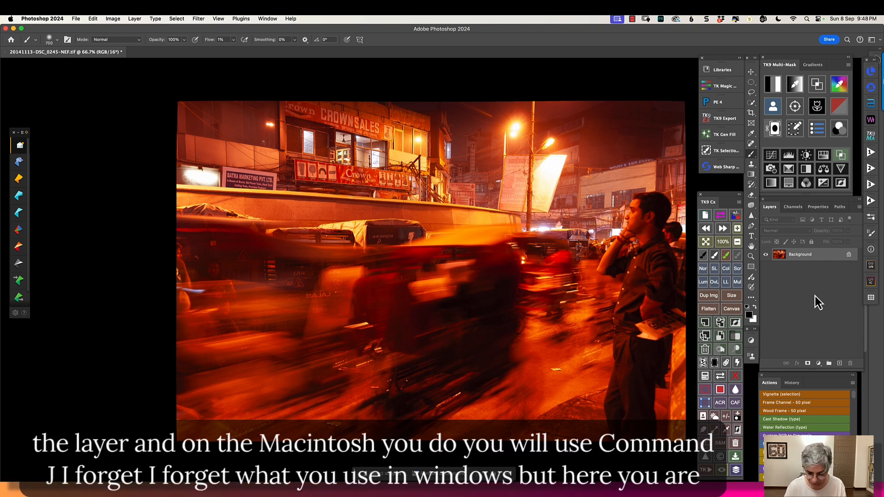
Duplicate the Background layer and apply Brightness/Contrast to the copy with Brightness 35 and Contrast 13
{"action": "key", "text": "super+j"}
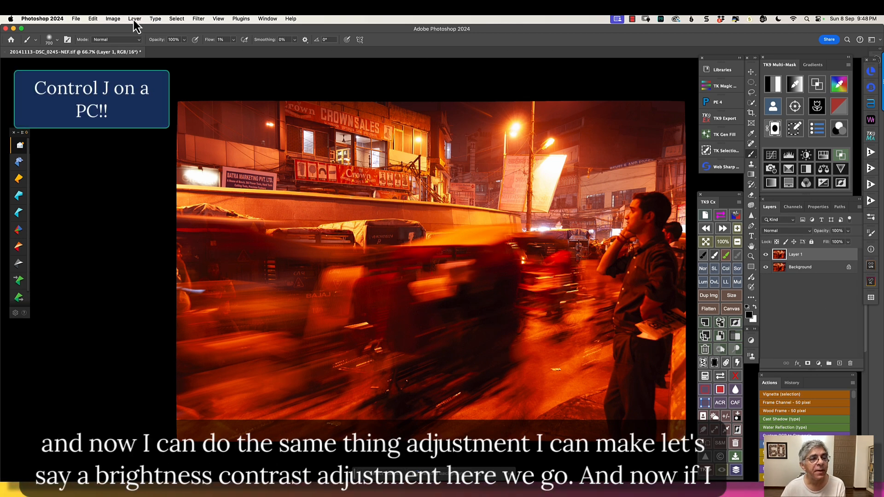
{"action": "left_click", "coordinate": [113, 20]}
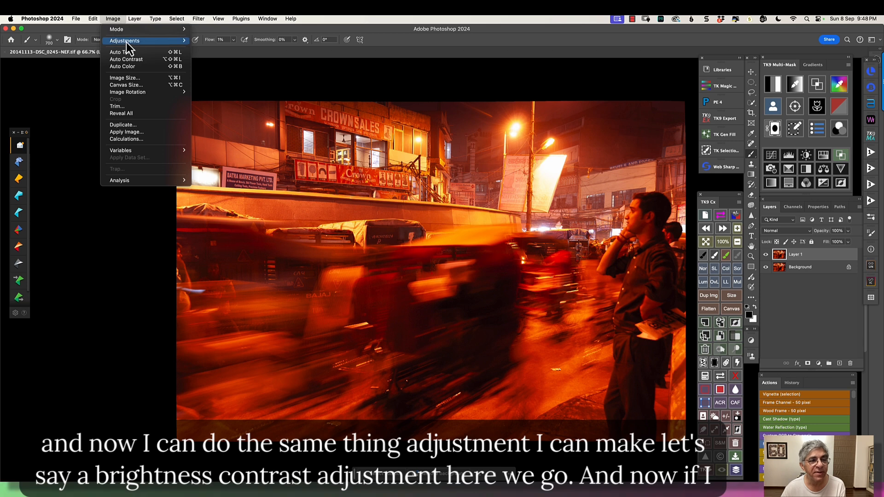
{"action": "mouse_move", "coordinate": [152, 42]}
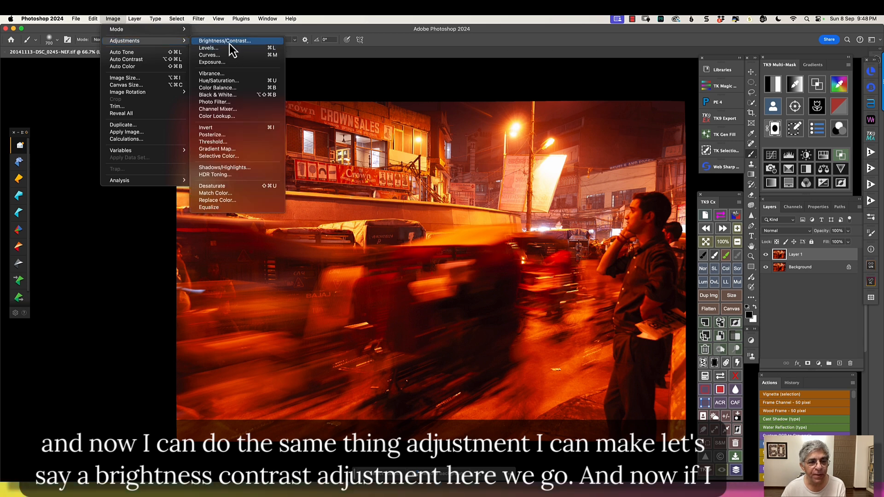
{"action": "left_click", "coordinate": [230, 42]}
{"action": "left_click_drag", "start_coordinate": [424, 174], "coordinate": [420, 191]}
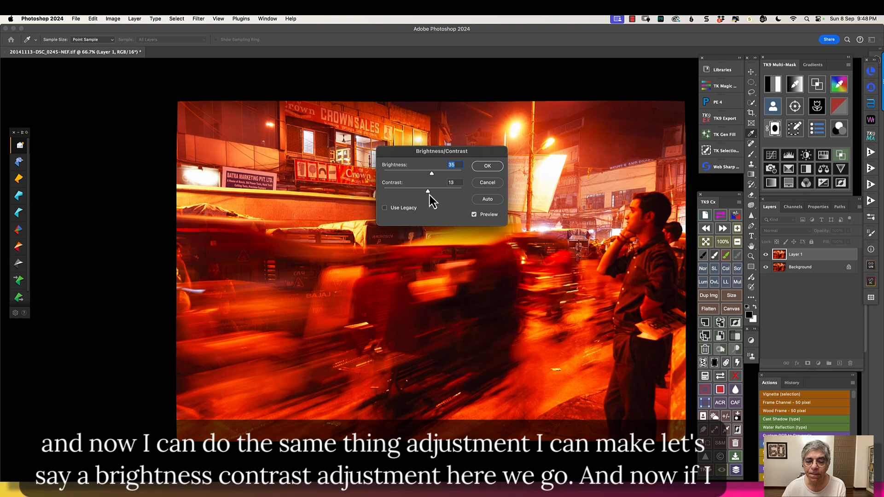
{"action": "left_click", "coordinate": [492, 166]}
{"action": "key", "text": "b"}
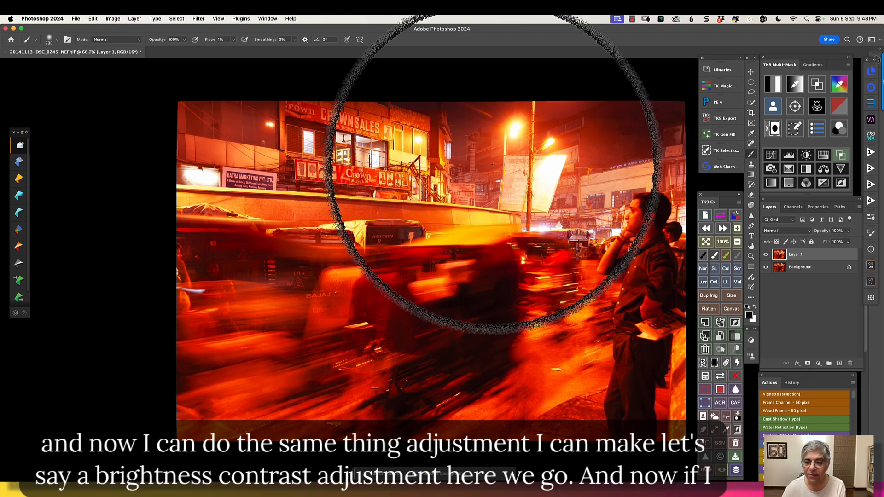
Duplicate Layer 1 and apply Curves to the copy, mapping input 77 to output 55 and input 206 to output 229
{"action": "left_click", "coordinate": [719, 327]}
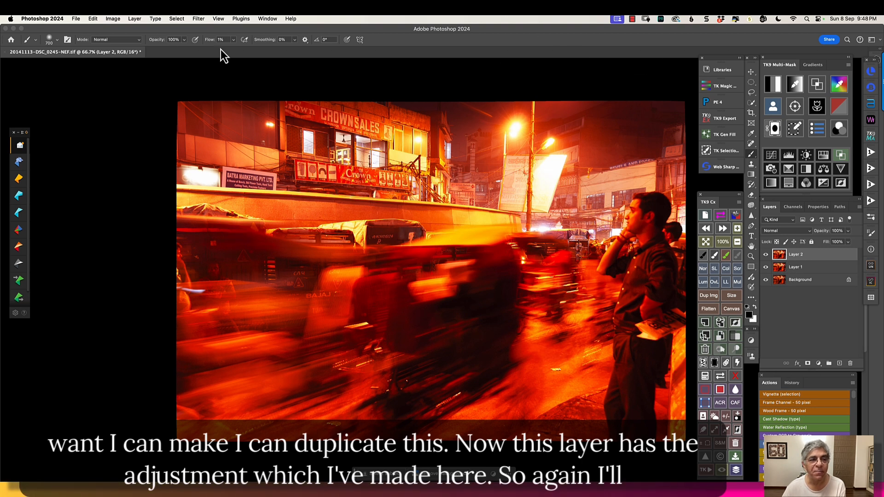
{"action": "left_click", "coordinate": [113, 19]}
{"action": "mouse_move", "coordinate": [123, 41]}
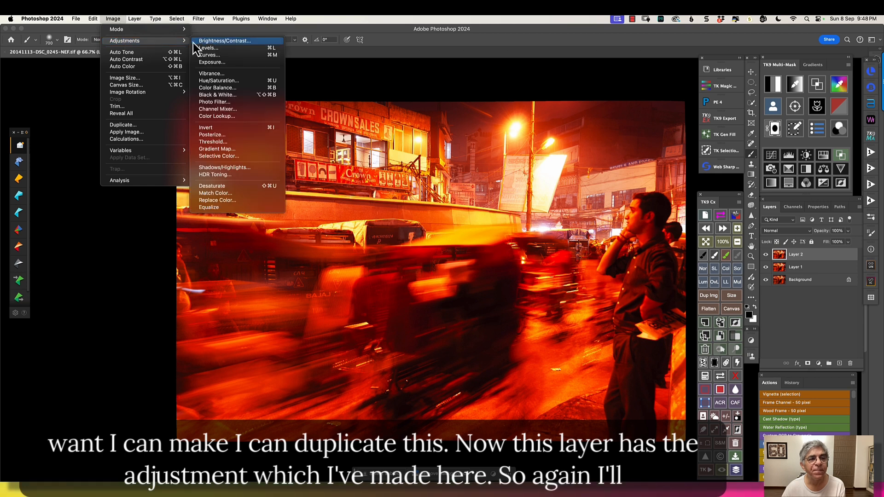
{"action": "left_click", "coordinate": [208, 55]}
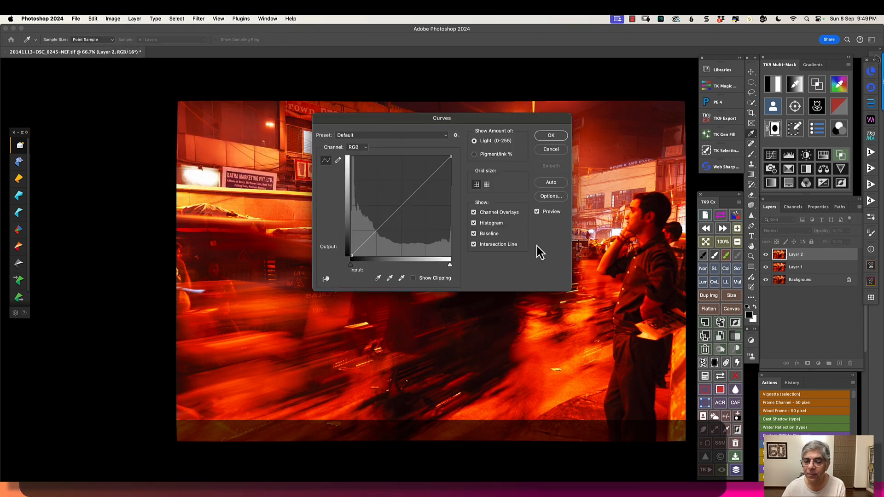
{"action": "left_click_drag", "start_coordinate": [382, 225], "coordinate": [382, 234]}
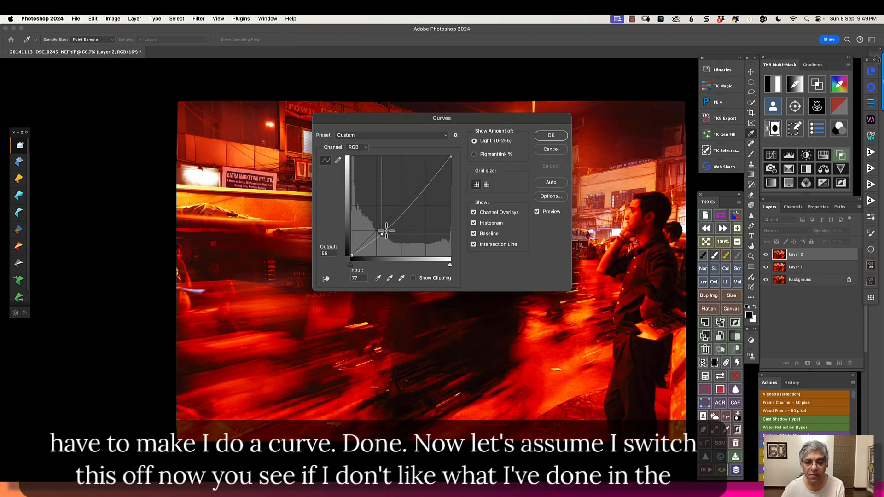
{"action": "left_click_drag", "start_coordinate": [429, 187], "coordinate": [432, 167]}
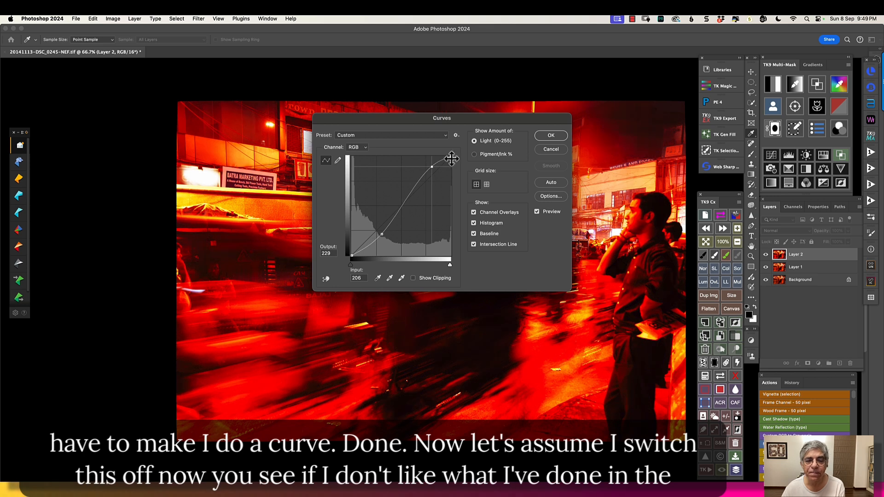
{"action": "left_click", "coordinate": [560, 138]}
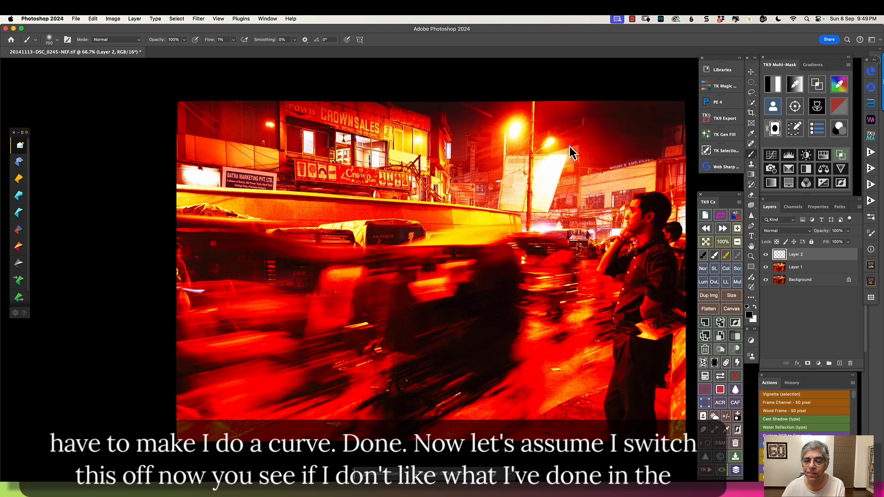
Hide and show Layer 2 to compare the image with and without its Curves adjustment
{"action": "left_click", "coordinate": [766, 255]}
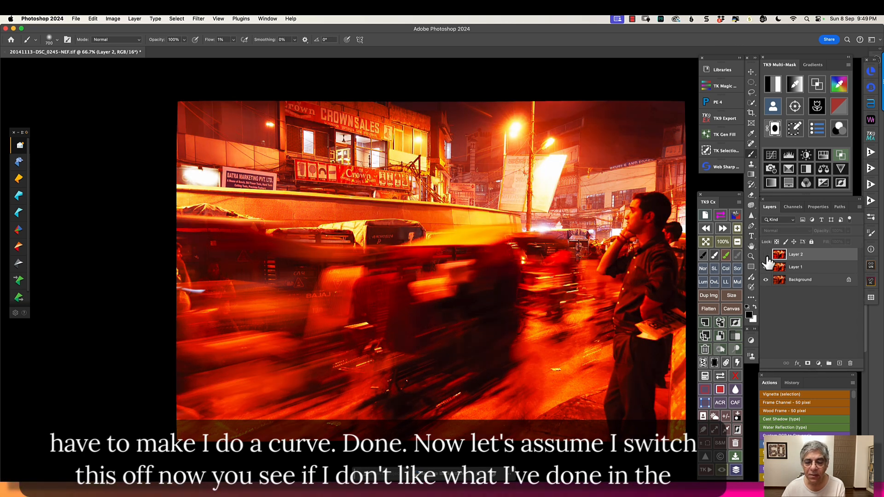
{"action": "left_click", "coordinate": [766, 256]}
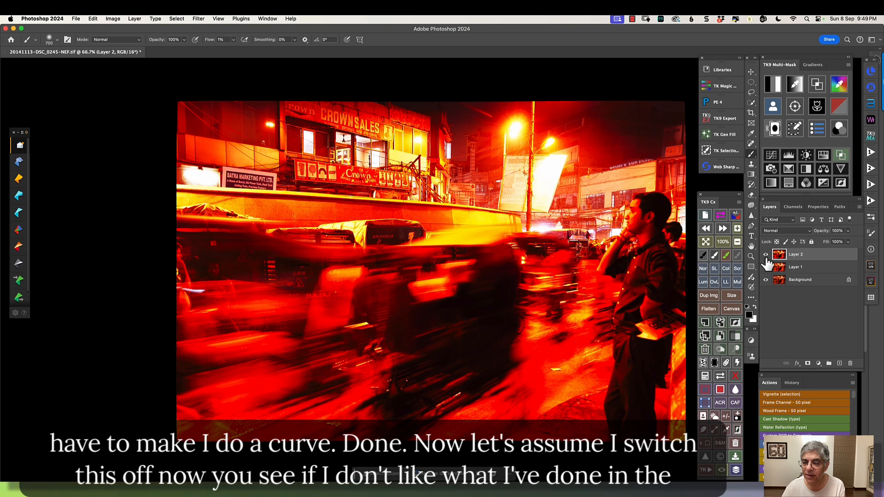
Toggle the visibility of Layer 1 and Layer 2 to check how the upper copy covers the lower one
{"action": "left_click", "coordinate": [766, 268]}
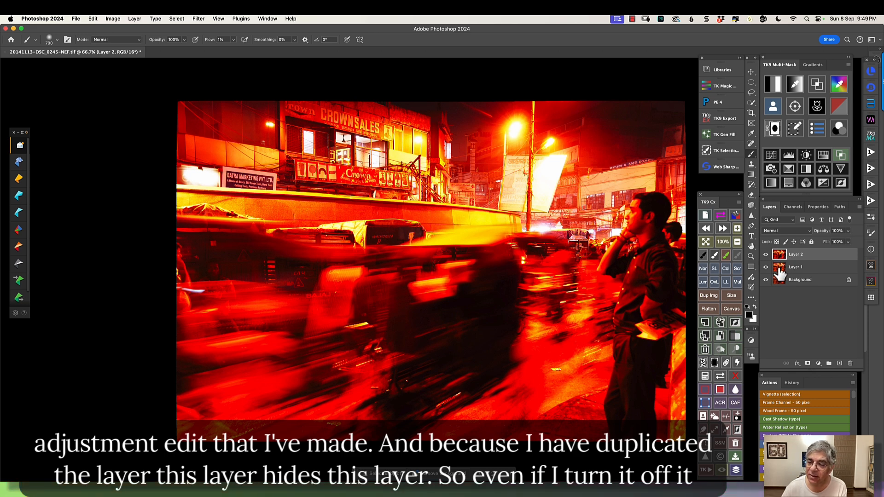
{"action": "left_click", "coordinate": [765, 255]}
{"action": "left_click", "coordinate": [766, 255]}
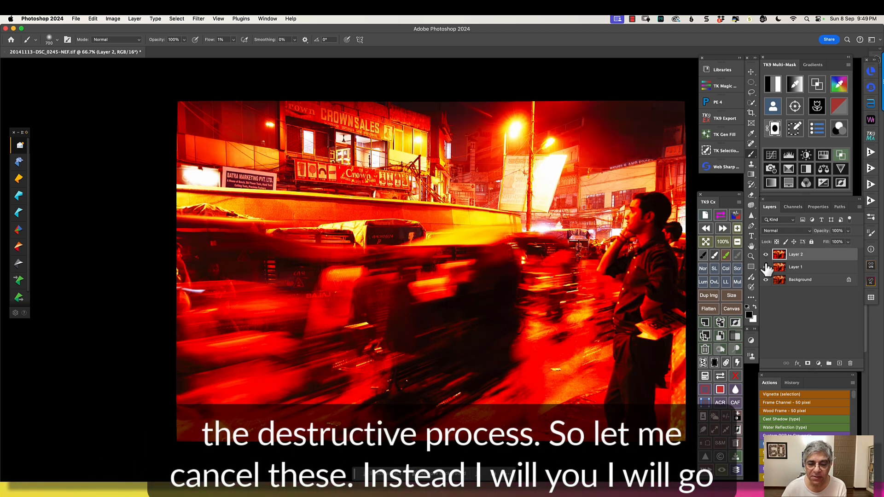
Delete Layer 1 and Layer 2, and add a Brightness/Contrast adjustment layer above the Background
{"action": "left_click", "coordinate": [806, 273], "text": "shift"}
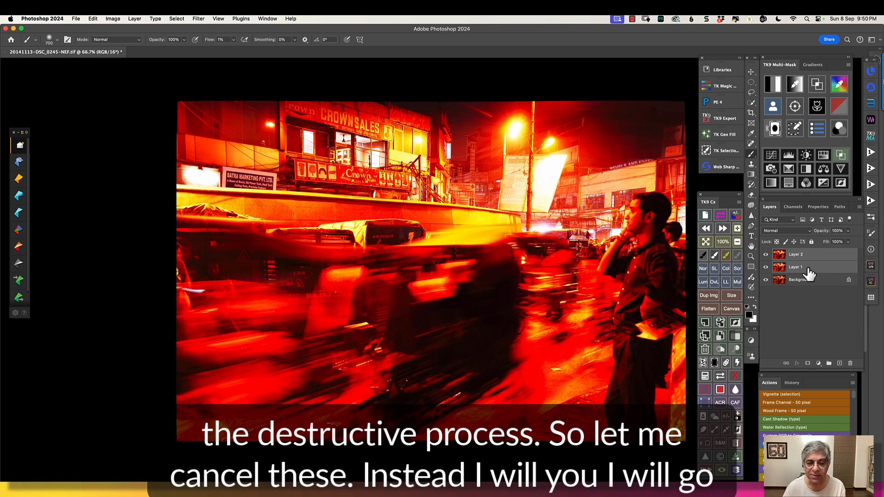
{"action": "key", "text": "BackSpace"}
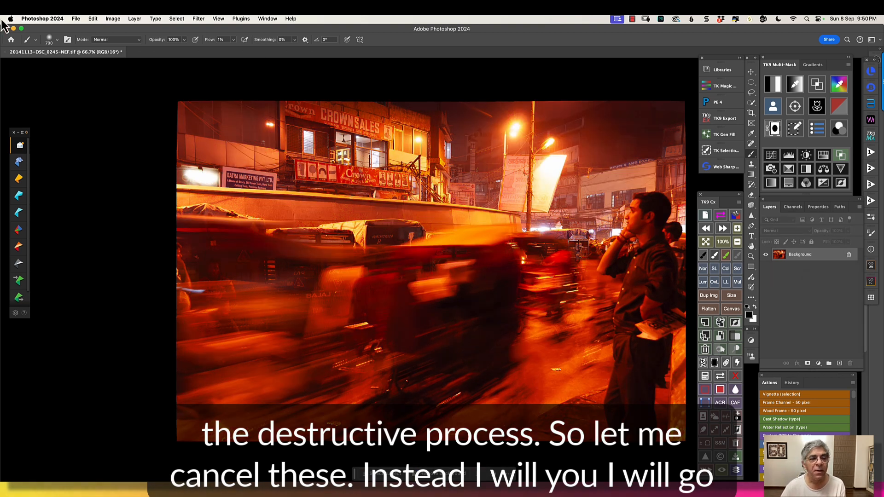
{"action": "left_click", "coordinate": [133, 19]}
{"action": "mouse_move", "coordinate": [137, 31]}
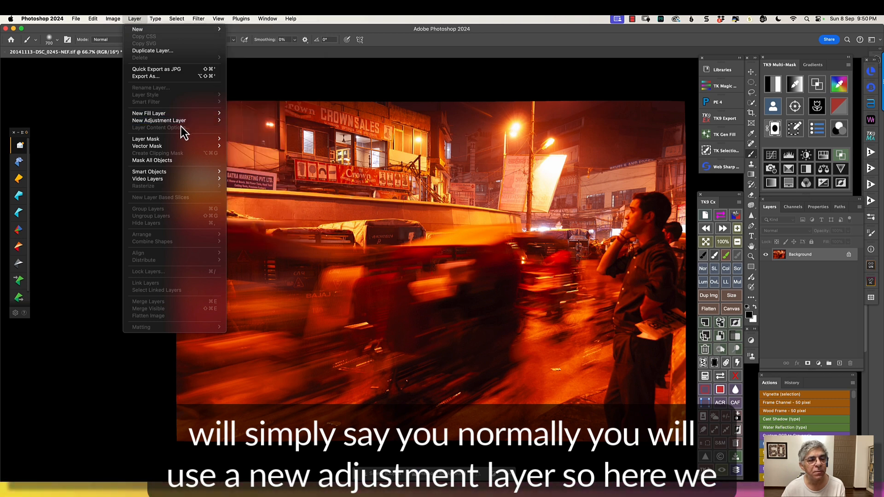
{"action": "mouse_move", "coordinate": [178, 123]}
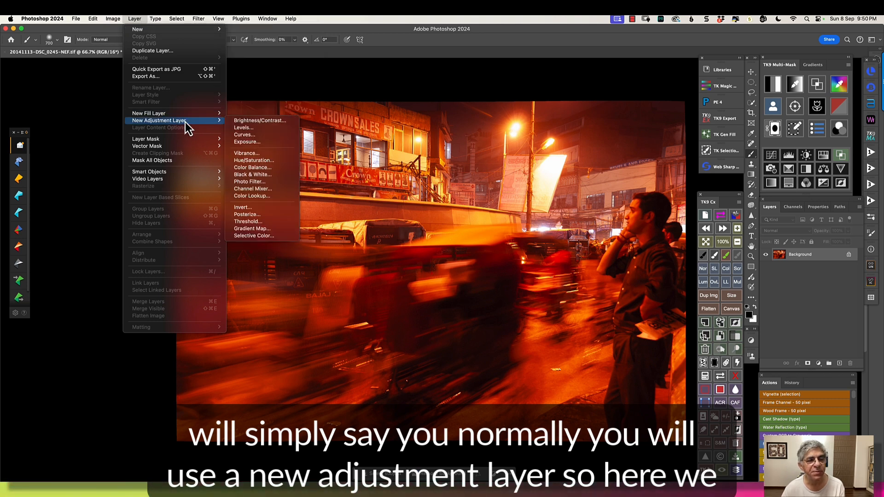
{"action": "left_click", "coordinate": [259, 121]}
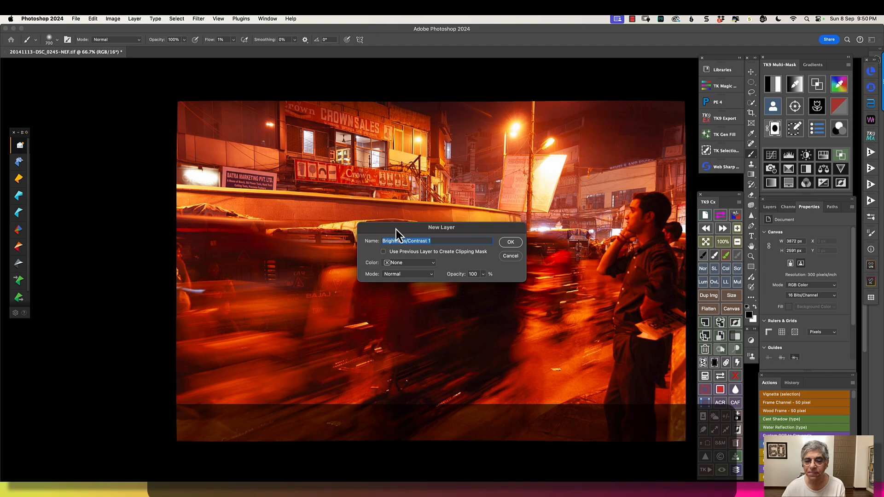
{"action": "left_click", "coordinate": [511, 242]}
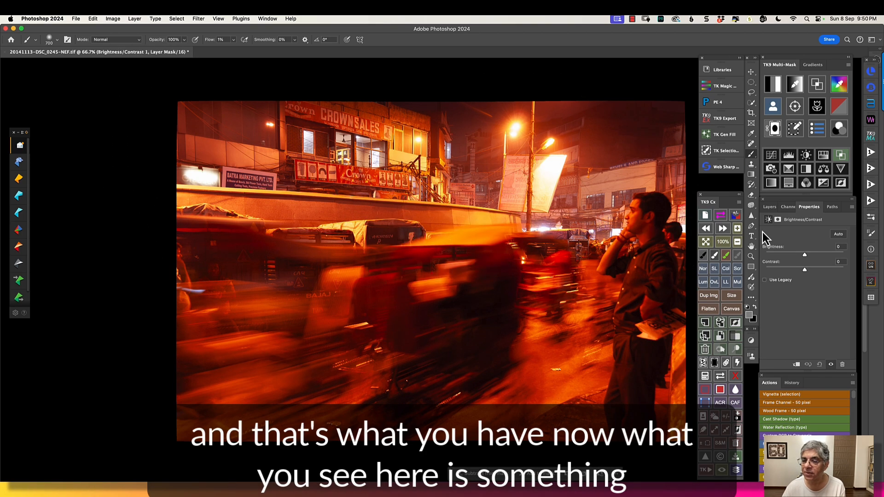
{"action": "left_click", "coordinate": [769, 208]}
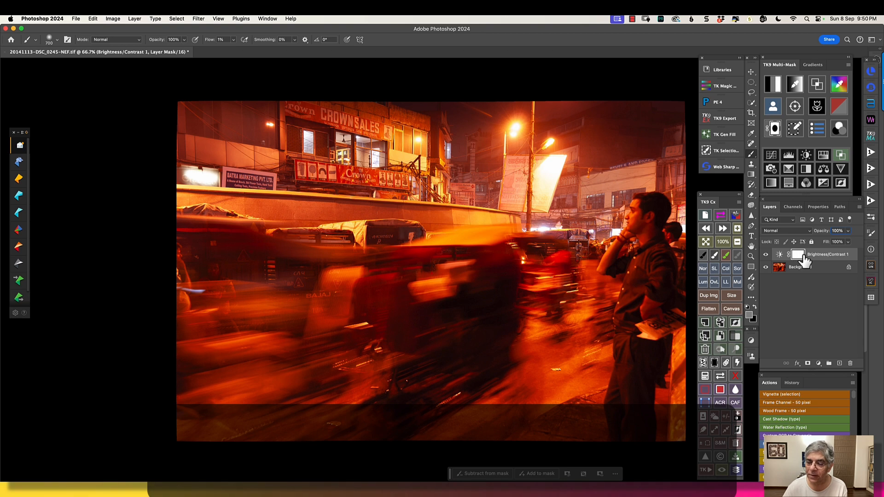
With the adjustment layer hidden, duplicate the Background and apply Brightness/Contrast to the copy with Brightness 55 and Contrast 25
{"action": "left_click", "coordinate": [765, 256]}
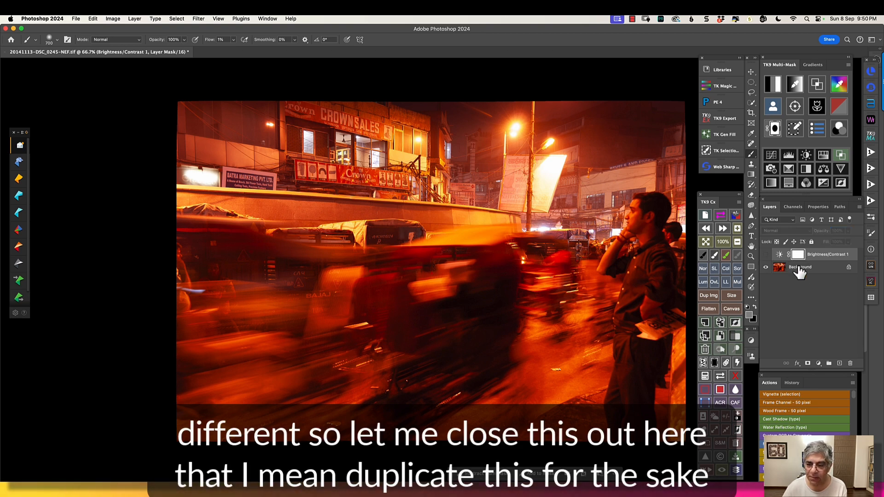
{"action": "left_click", "coordinate": [788, 268]}
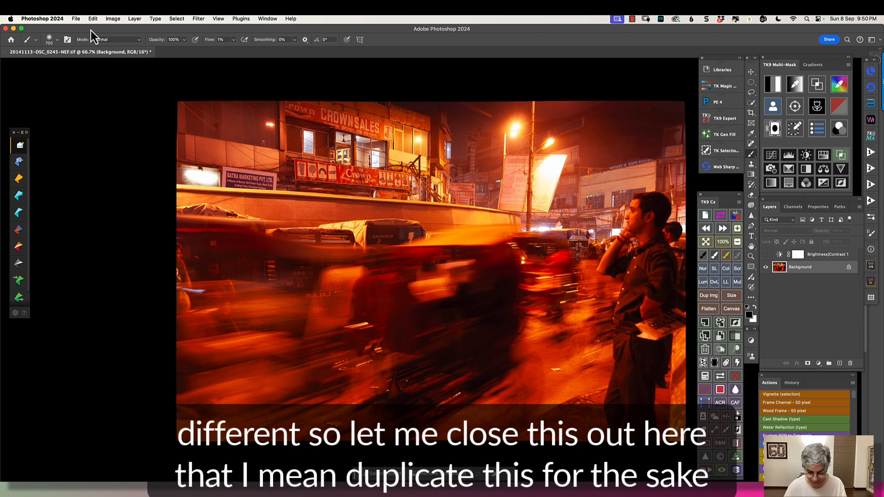
{"action": "key", "text": "super+j"}
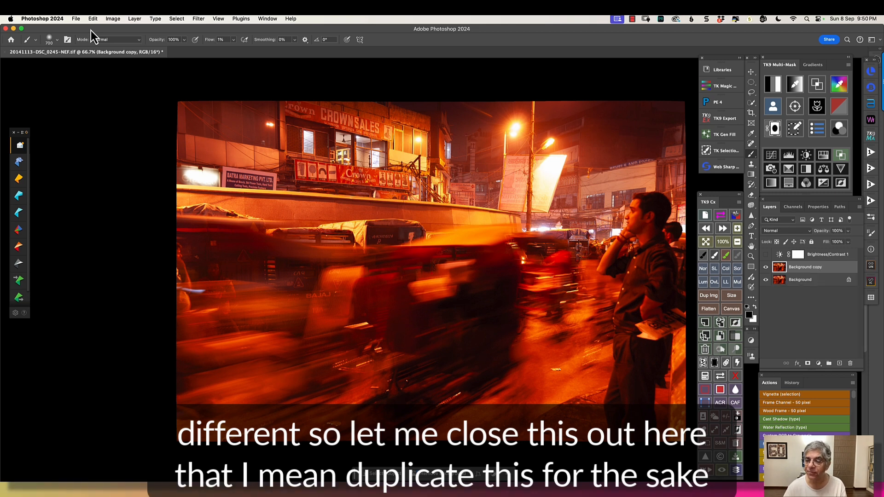
{"action": "left_click", "coordinate": [114, 19]}
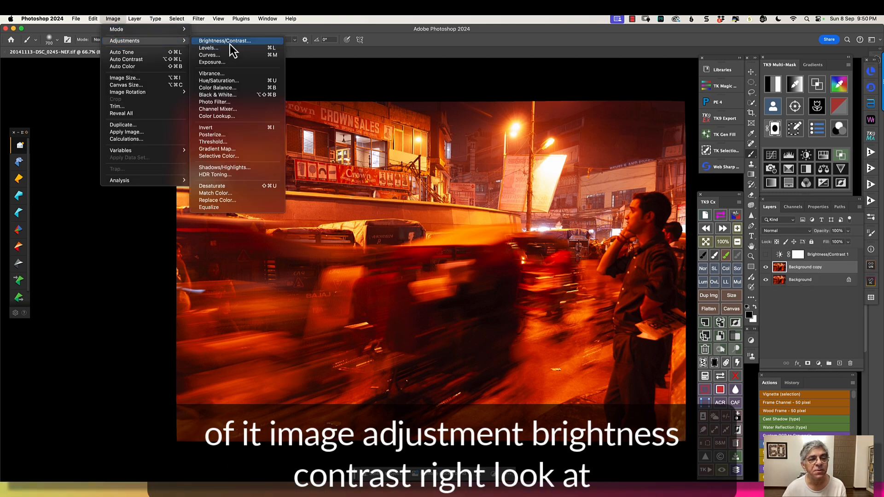
{"action": "left_click", "coordinate": [230, 41]}
{"action": "left_click_drag", "start_coordinate": [421, 174], "coordinate": [433, 192]}
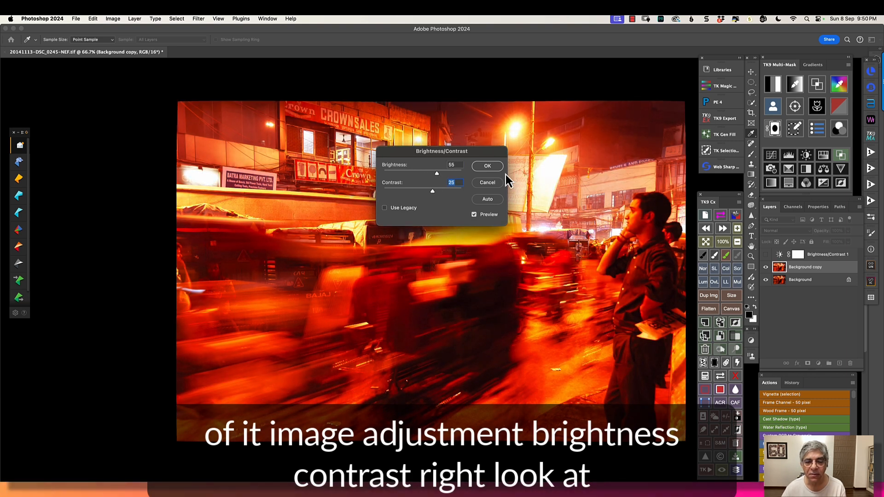
{"action": "left_click", "coordinate": [488, 166]}
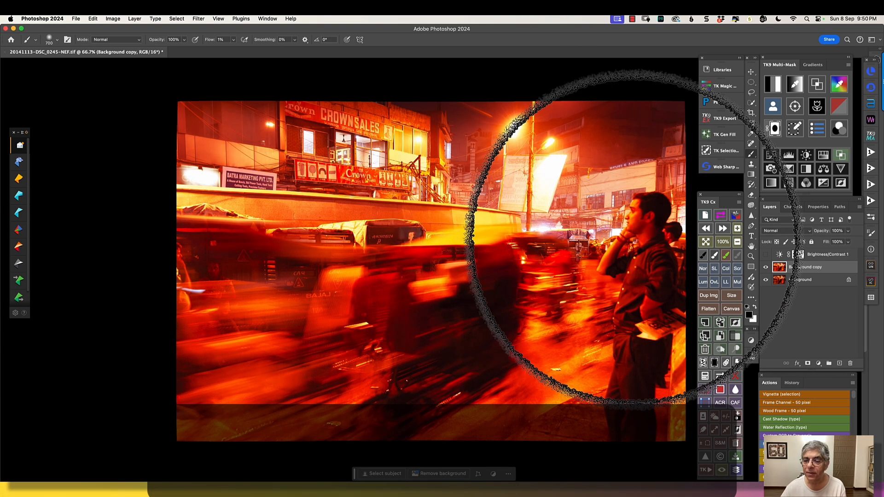
Show the Brightness/Contrast adjustment layer in place of the Background copy and set its Brightness to 45 and Contrast to 25
{"action": "left_click", "coordinate": [766, 268]}
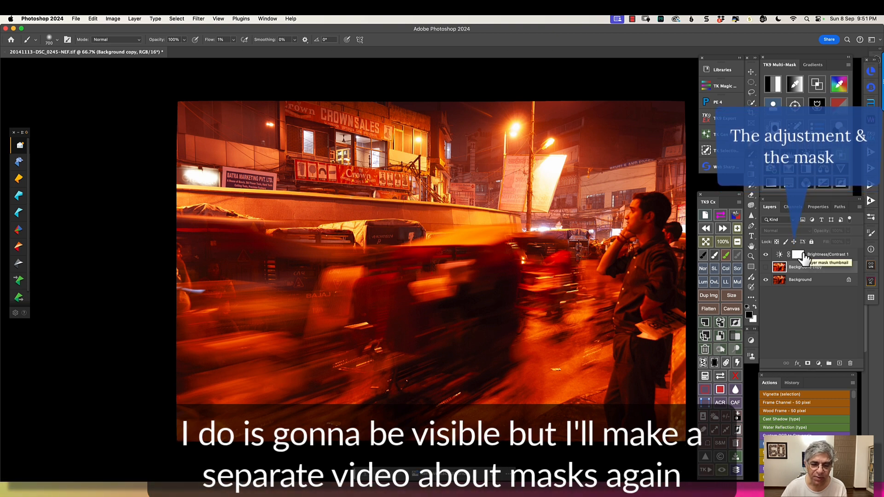
{"action": "left_click", "coordinate": [779, 257]}
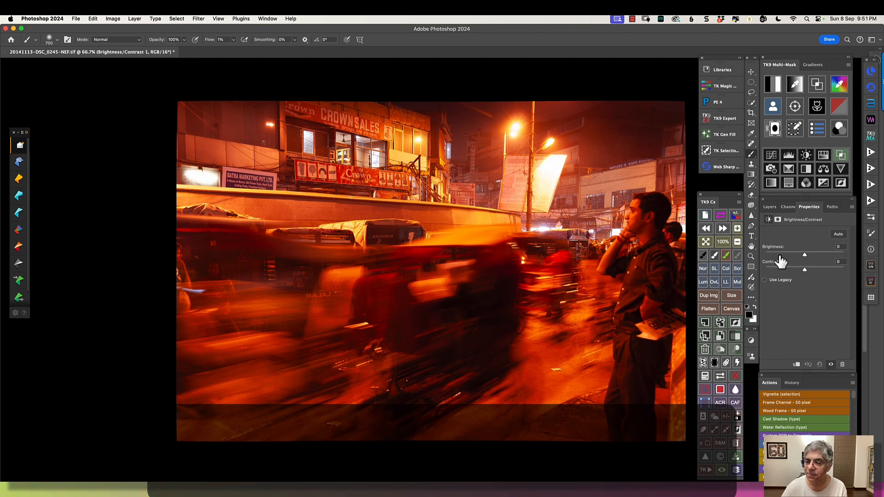
{"action": "left_click_drag", "start_coordinate": [804, 256], "coordinate": [812, 255]}
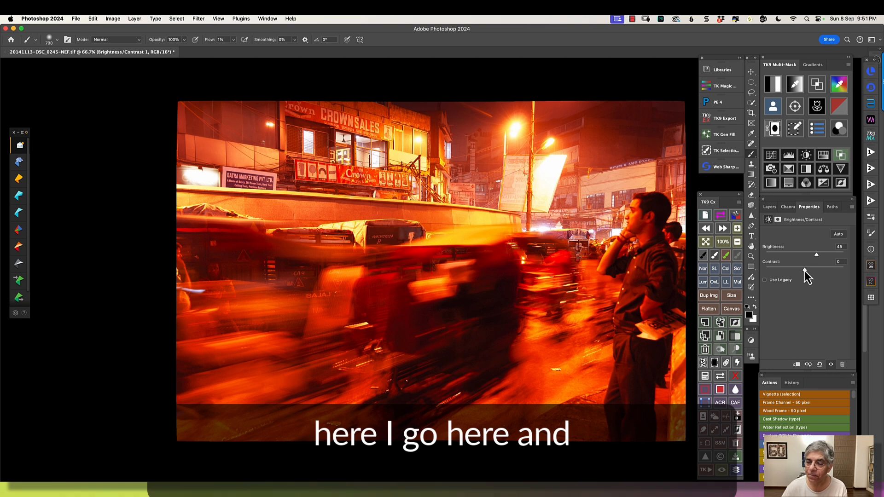
{"action": "left_click_drag", "start_coordinate": [811, 271], "coordinate": [814, 271]}
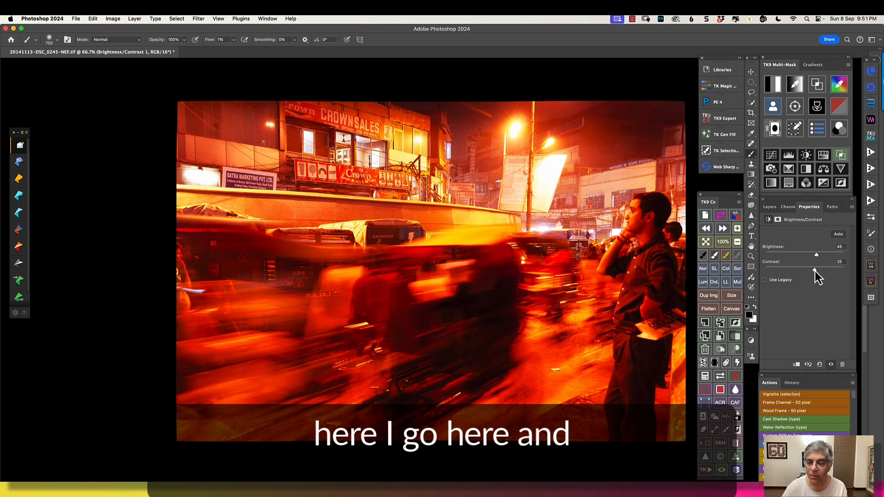
{"action": "left_click", "coordinate": [769, 207]}
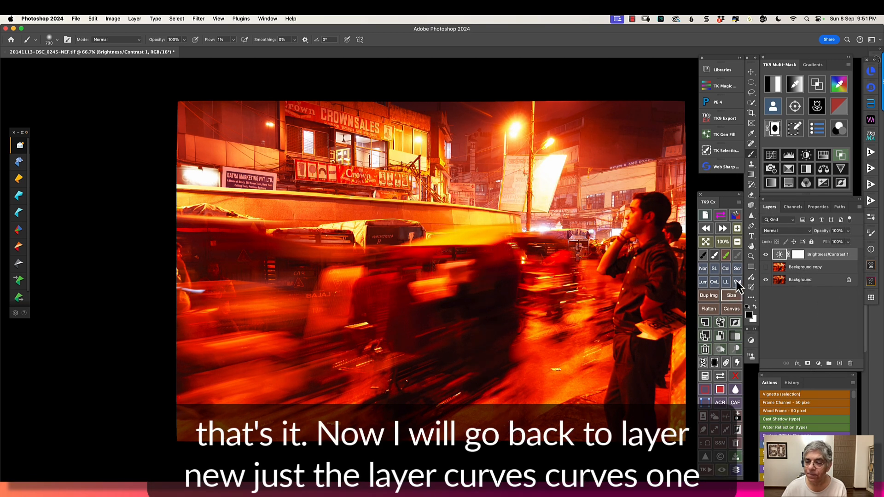
Add a Curves adjustment layer with default settings above the Brightness/Contrast adjustment layer
{"action": "left_click", "coordinate": [135, 20]}
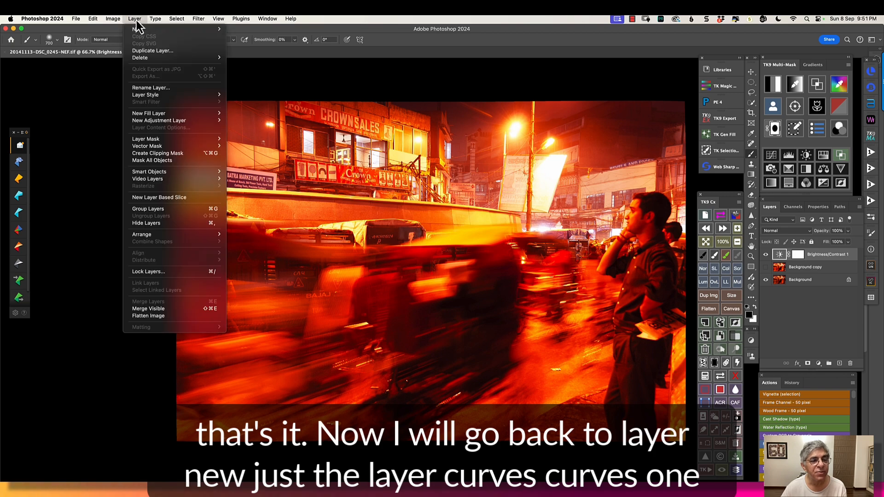
{"action": "mouse_move", "coordinate": [148, 120]}
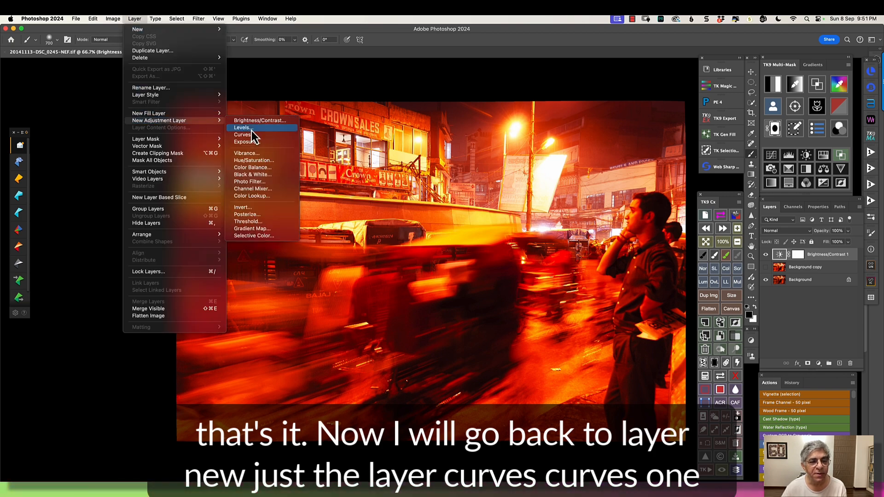
{"action": "left_click", "coordinate": [244, 135]}
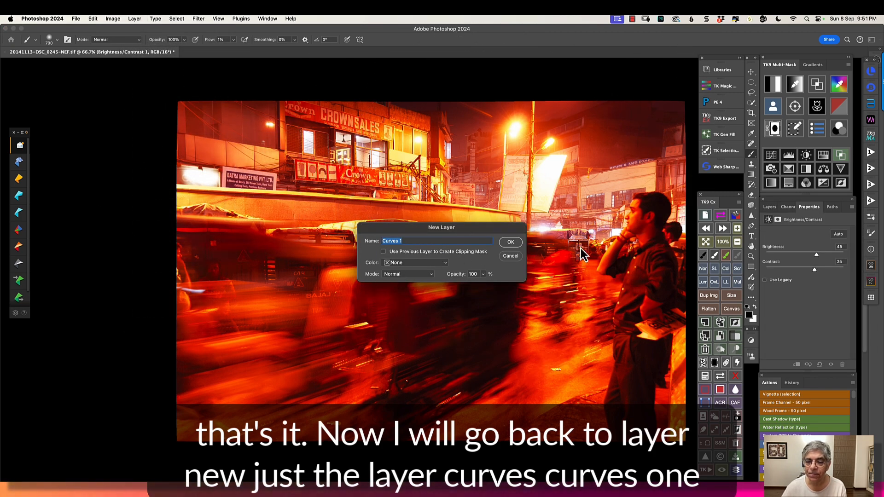
{"action": "left_click", "coordinate": [510, 243]}
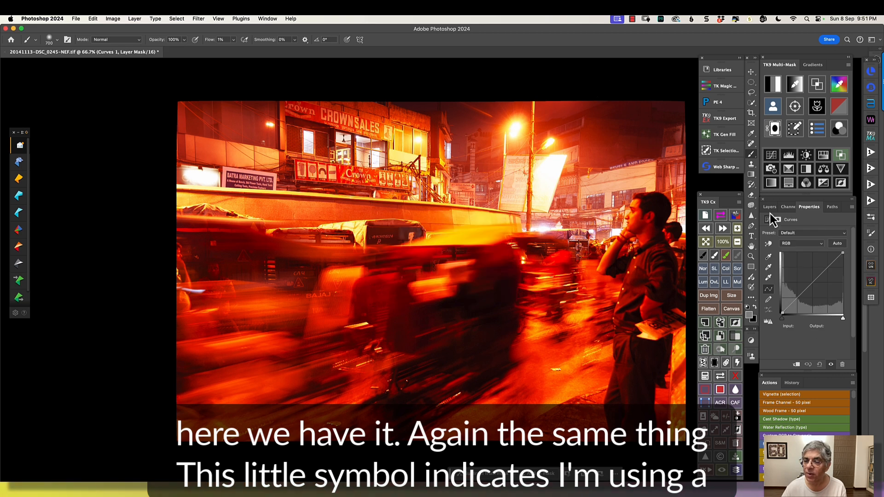
{"action": "left_click", "coordinate": [772, 211]}
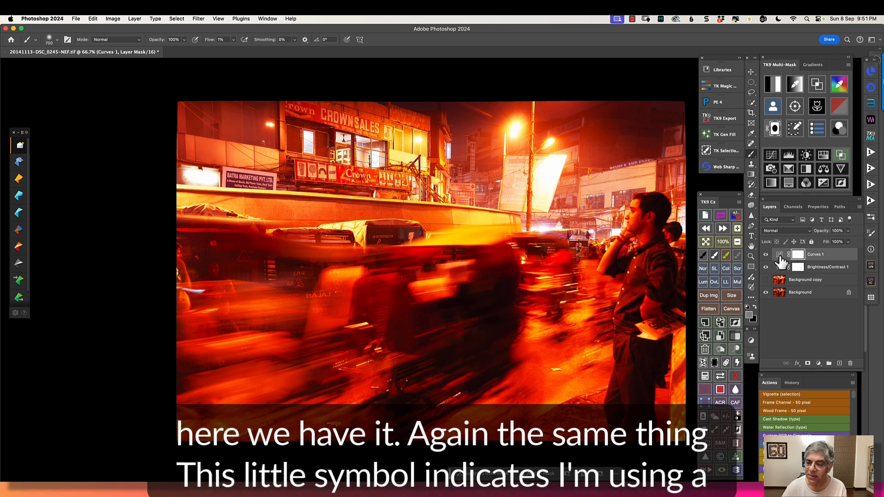
Shape the Curves adjustment layer into a contrast curve by lowering a shadow point and raising a highlight point
{"action": "double_click", "coordinate": [779, 259]}
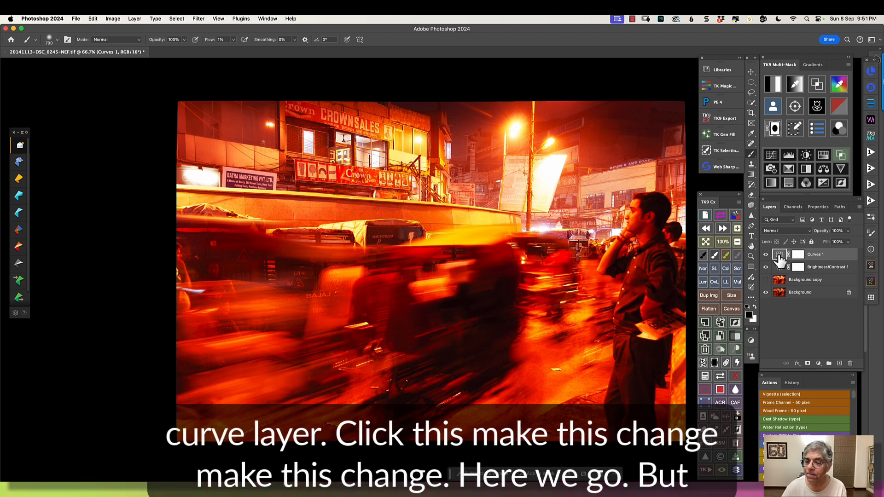
{"action": "left_click_drag", "start_coordinate": [799, 296], "coordinate": [800, 303]}
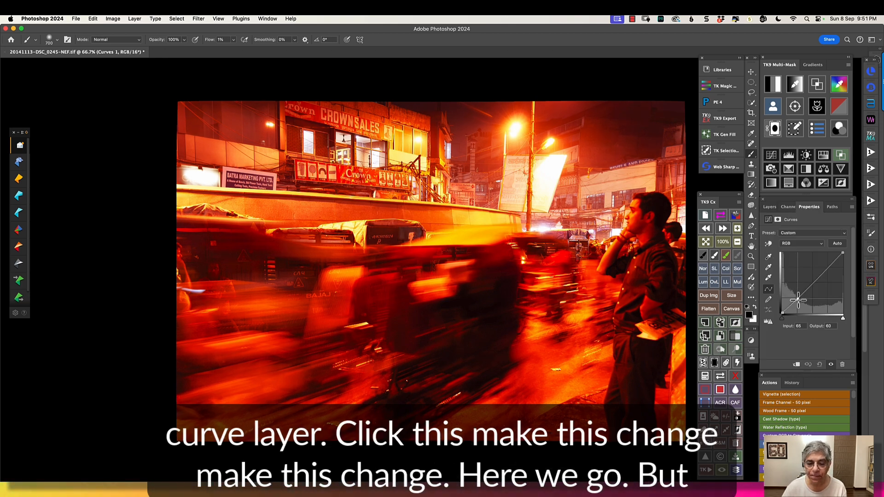
{"action": "left_click_drag", "start_coordinate": [832, 263], "coordinate": [829, 259]}
{"action": "left_click", "coordinate": [769, 210]}
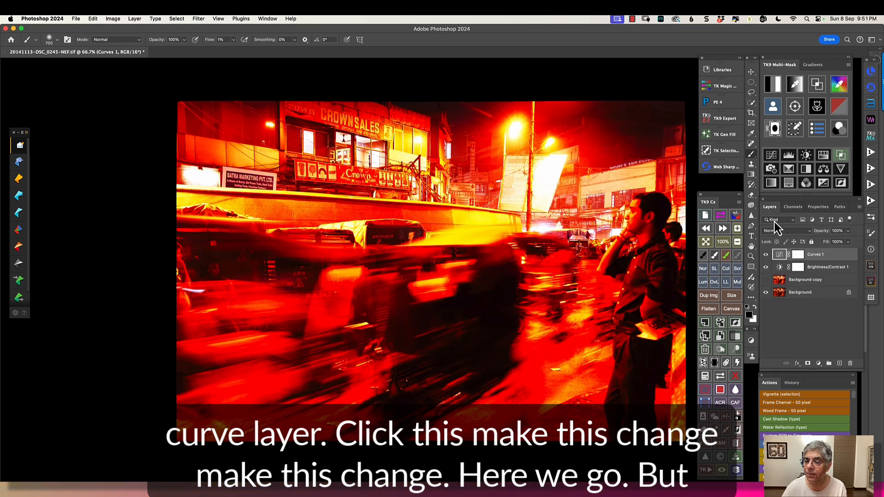
Reopen the Brightness/Contrast adjustment layer's settings and set its Brightness to 42
{"action": "double_click", "coordinate": [778, 268]}
{"action": "mouse_move", "coordinate": [816, 255]}
{"action": "left_mouse_down"}
{"action": "mouse_move", "coordinate": [827, 255]}
{"action": "mouse_move", "coordinate": [788, 256]}
{"action": "mouse_move", "coordinate": [826, 256]}
{"action": "mouse_move", "coordinate": [801, 257]}
{"action": "mouse_move", "coordinate": [816, 256]}
{"action": "left_mouse_up"}
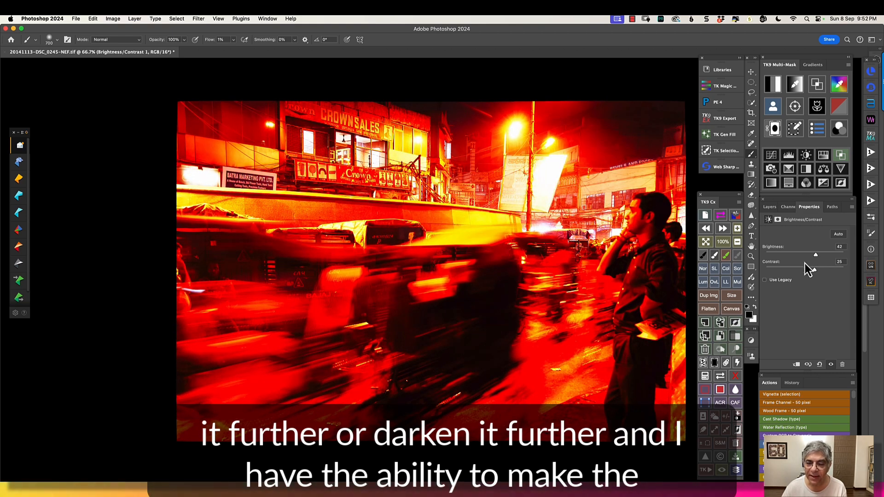
{"action": "left_click", "coordinate": [769, 207]}
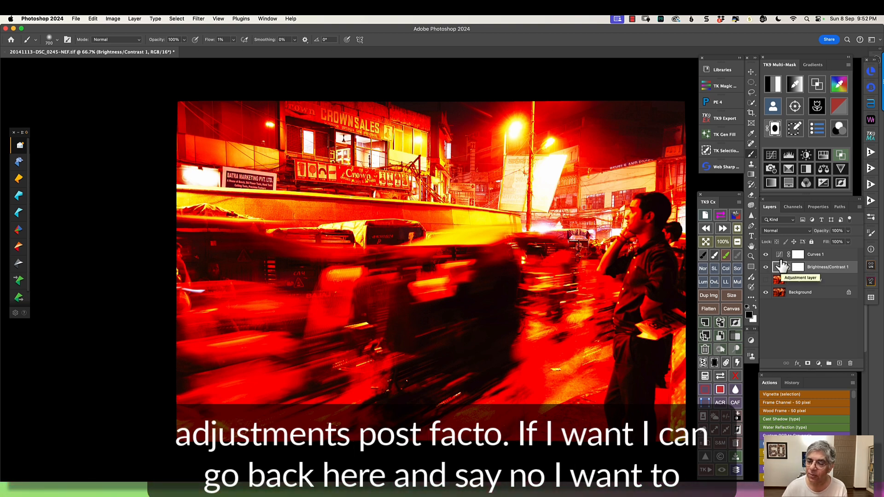
Try lifting the shadow point of the Curves adjustment layer to input 40, output 77
{"action": "double_click", "coordinate": [779, 254]}
{"action": "mouse_move", "coordinate": [800, 304]}
{"action": "left_mouse_down"}
{"action": "mouse_move", "coordinate": [792, 295]}
{"action": "mouse_move", "coordinate": [797, 304]}
{"action": "left_mouse_up"}
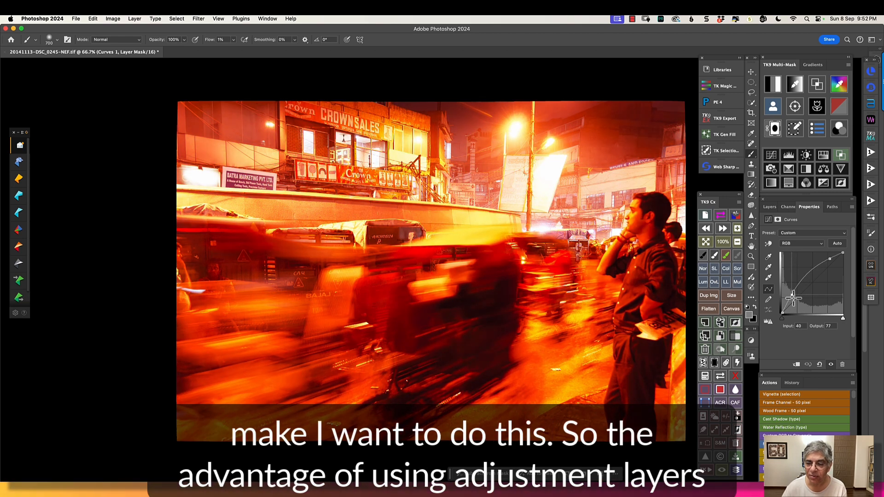
{"action": "left_click", "coordinate": [770, 209]}
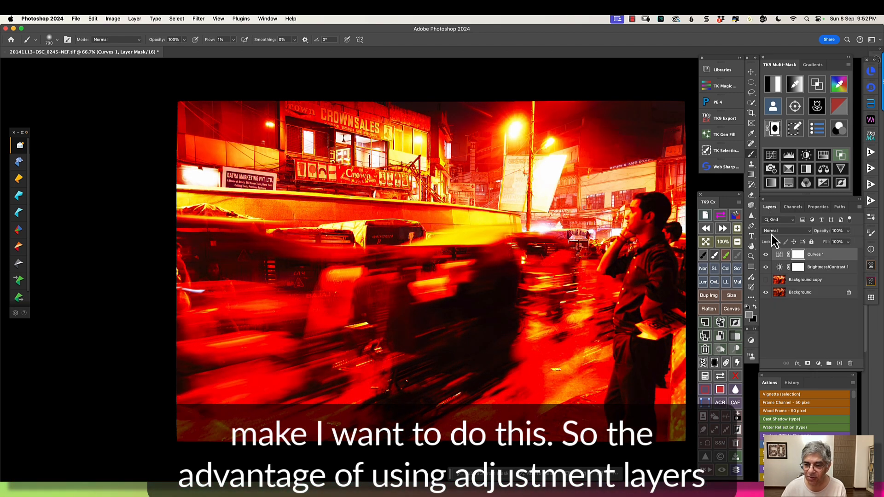
Set the Brightness/Contrast adjustment layer's Brightness to -6 and Contrast to 16
{"action": "double_click", "coordinate": [780, 267]}
{"action": "mouse_move", "coordinate": [816, 256]}
{"action": "left_mouse_down"}
{"action": "mouse_move", "coordinate": [803, 258]}
{"action": "mouse_move", "coordinate": [811, 272]}
{"action": "left_mouse_up"}
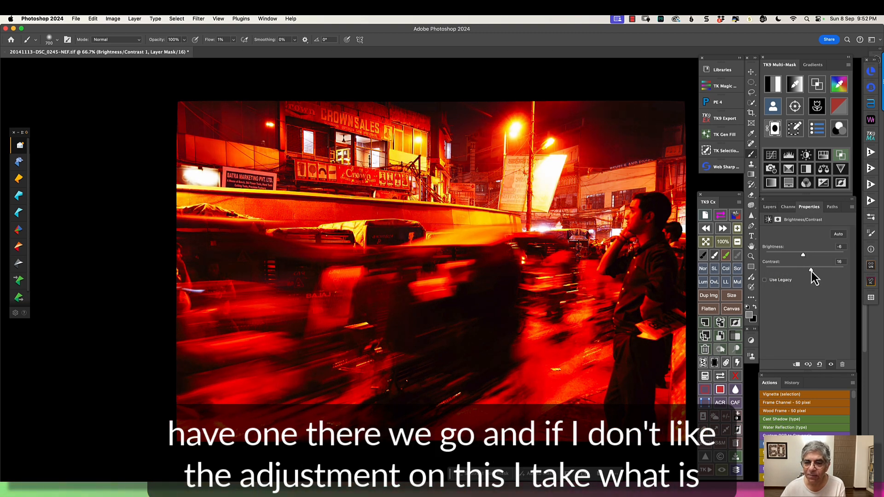
{"action": "left_click", "coordinate": [770, 210]}
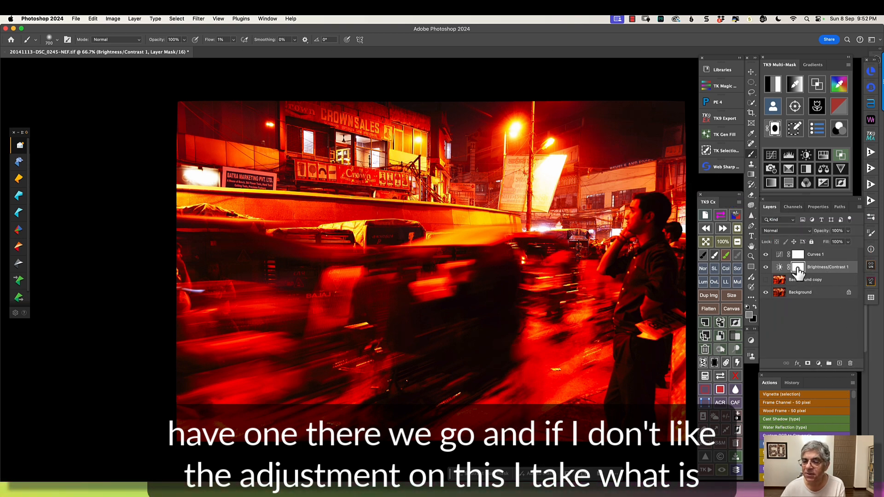
Mask out the Brightness/Contrast adjustment around the street lamps by painting its layer mask with a black brush, size 150, flow 100%
{"action": "left_click", "coordinate": [703, 256]}
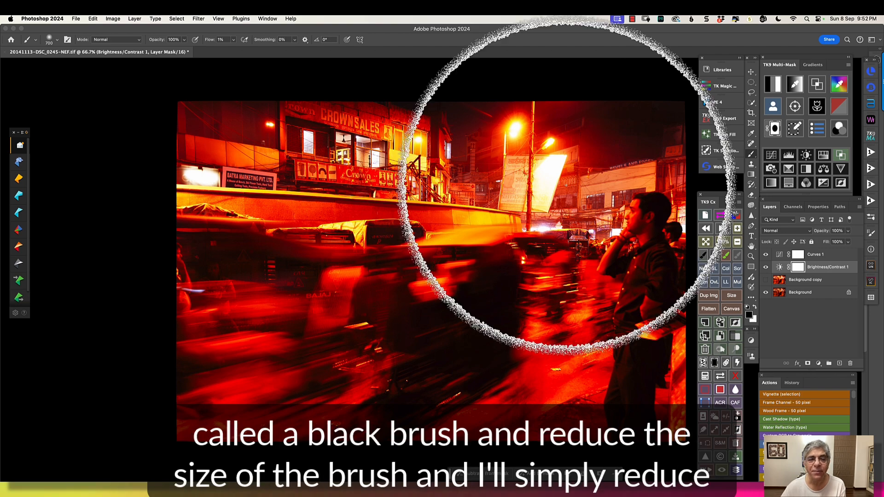
{"action": "left_click", "coordinate": [233, 42]}
{"action": "left_click_drag", "start_coordinate": [239, 50], "coordinate": [273, 52]}
{"action": "key", "text": "bracketleft"}
{"action": "key", "text": "bracketleft"}
{"action": "key", "text": "bracketleft"}
{"action": "key", "text": "bracketleft"}
{"action": "key", "text": "bracketleft"}
{"action": "key", "text": "bracketleft"}
{"action": "key", "text": "bracketleft"}
{"action": "key", "text": "bracketleft"}
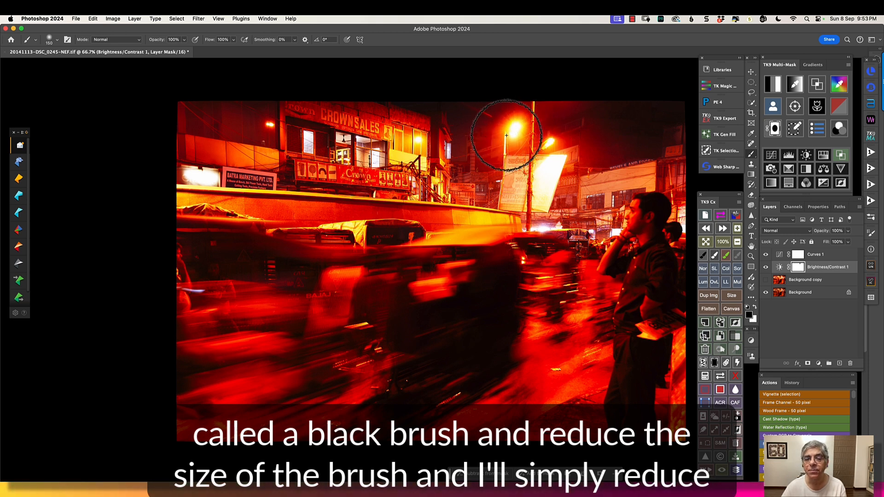
{"action": "mouse_move", "coordinate": [507, 124]}
{"action": "left_mouse_down"}
{"action": "mouse_move", "coordinate": [544, 150]}
{"action": "mouse_move", "coordinate": [533, 152]}
{"action": "mouse_move", "coordinate": [543, 139]}
{"action": "left_mouse_up"}
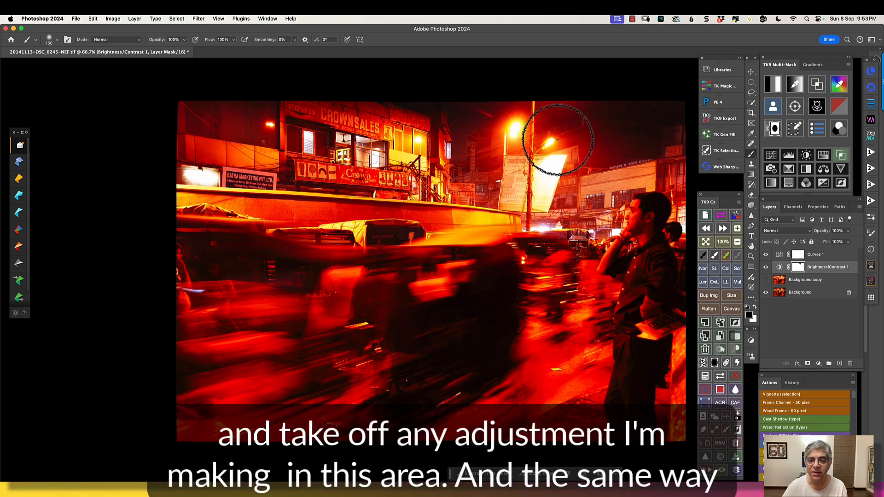
Select the Curves 1 adjustment layer's mask for painting
{"action": "left_click", "coordinate": [797, 254]}
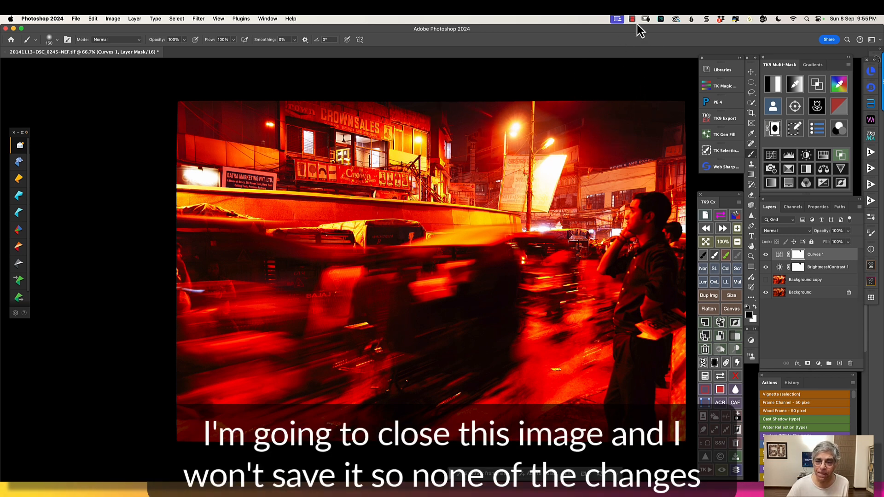
Close the street photo 20141113-DSC_0245-NEF.tif without saving the changes
{"action": "left_click", "coordinate": [6, 52]}
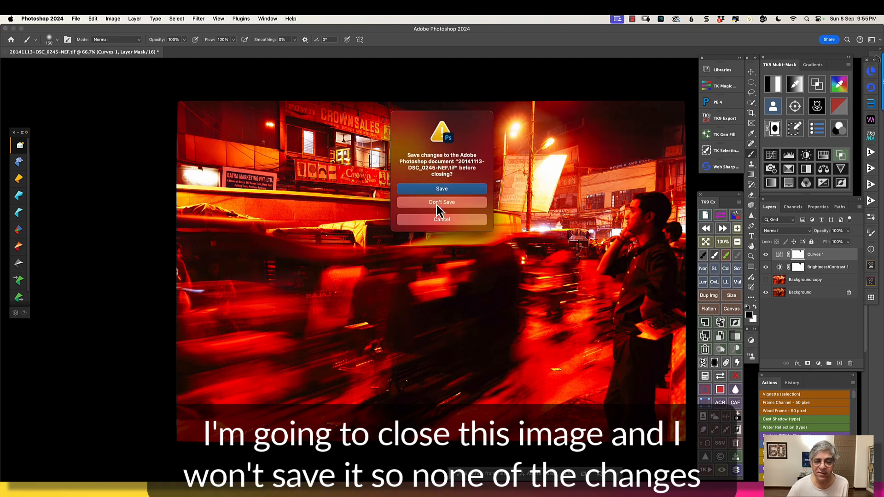
{"action": "left_click", "coordinate": [436, 205]}
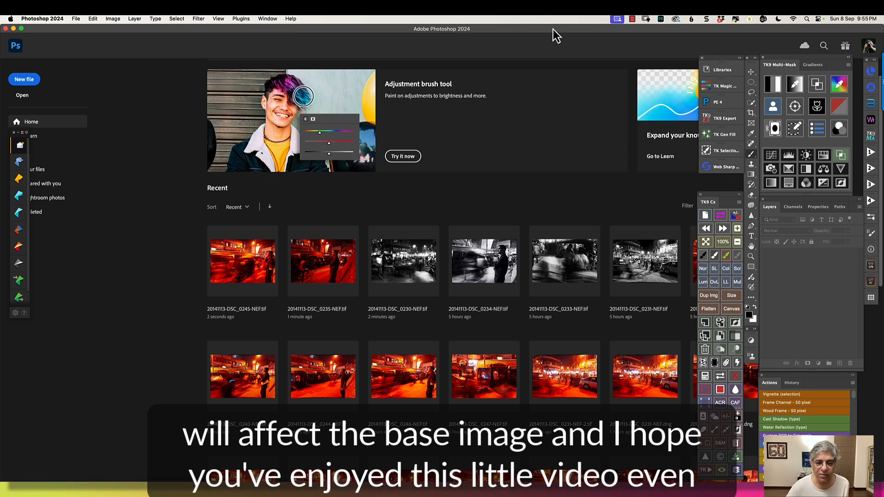
{"action": "left_click", "coordinate": [633, 18]}
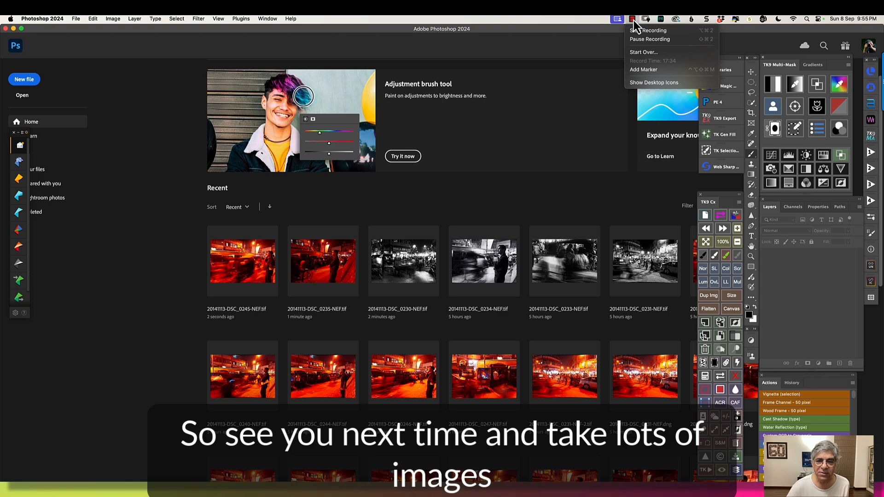